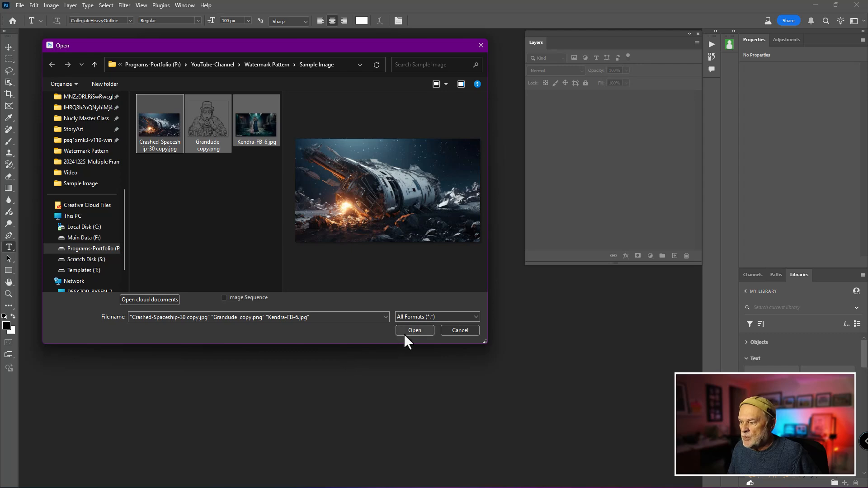
# Step: Open Crashed-Spaceship-30 copy.jpg, Grandude copy.png and Kendra-FB-6.jpg, look through each image, and return to Kendra-FB-6.jpg
pyautogui.click(409, 330)
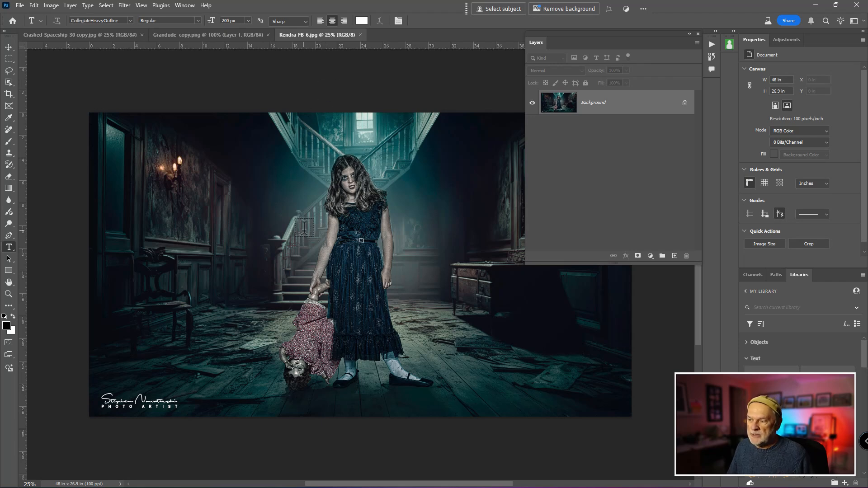
pyautogui.press('ctrl')
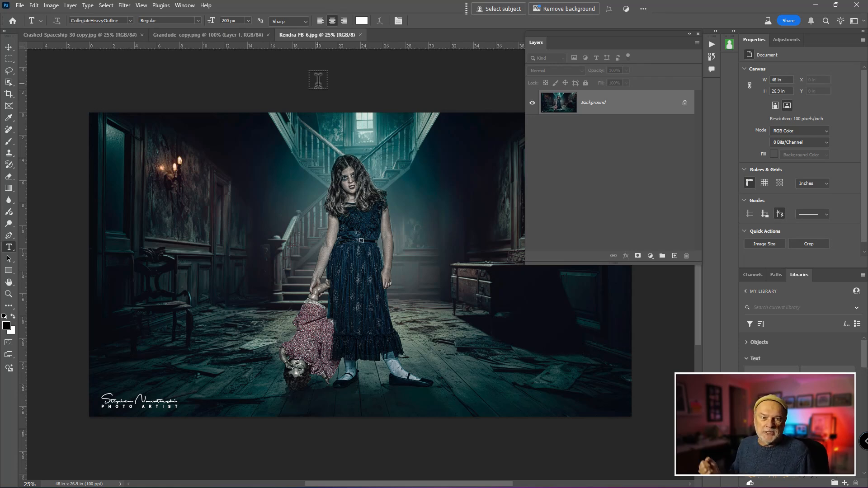
pyautogui.click(237, 34)
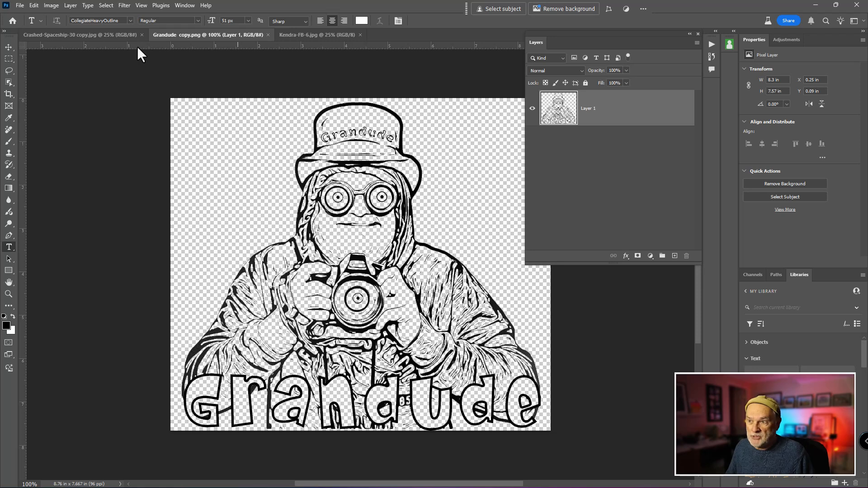
pyautogui.click(118, 36)
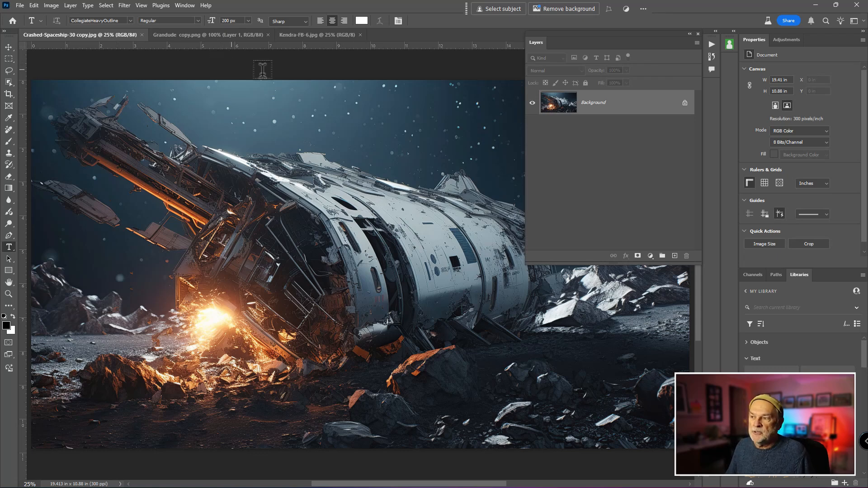
pyautogui.click(310, 35)
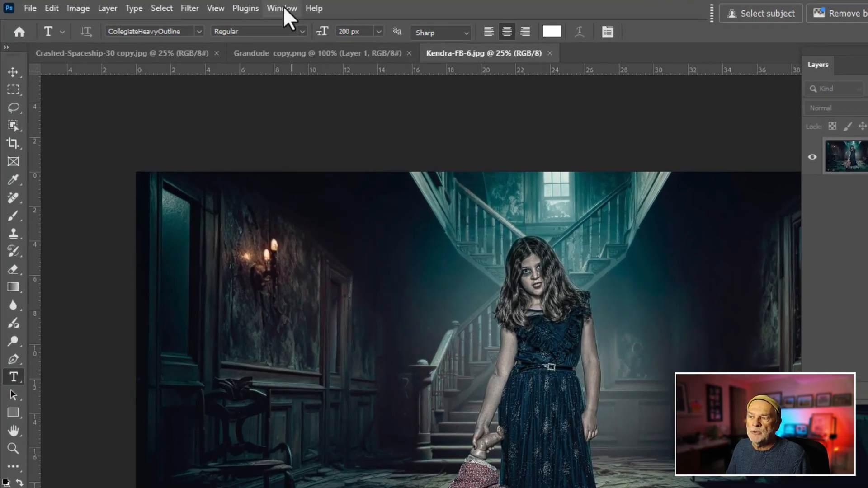
# Step: Show the Patterns panel in the workspace
pyautogui.click(283, 7)
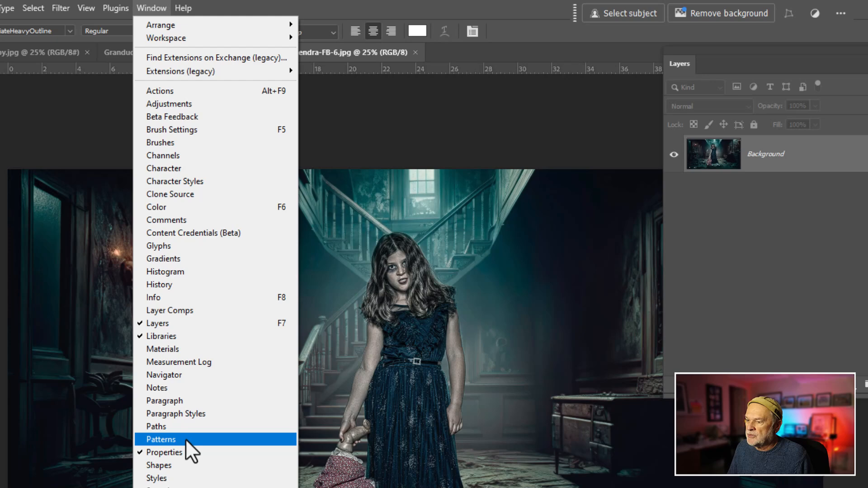
pyautogui.click(316, 446)
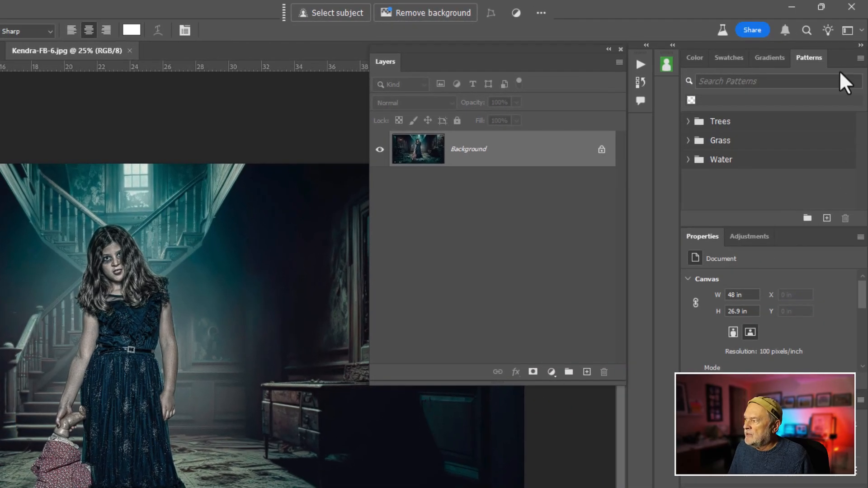
pyautogui.click(808, 59)
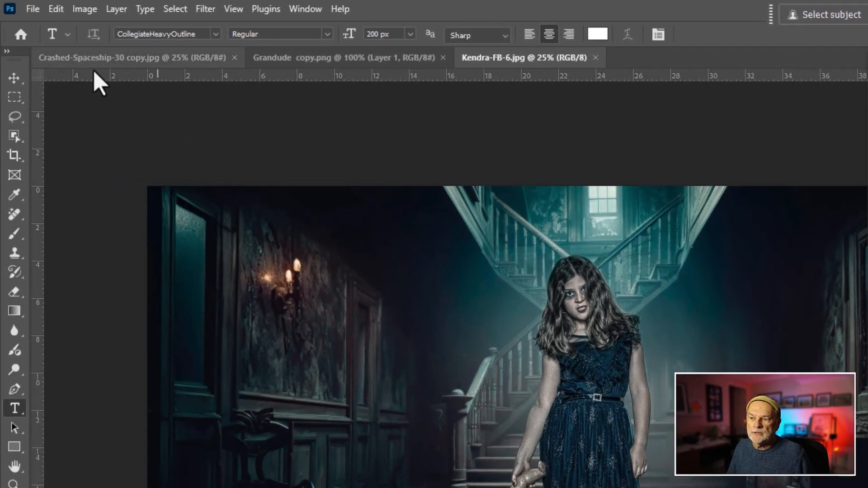
# Step: Start a new document and set its width and height to 500 by 500 pixels
pyautogui.click(39, 12)
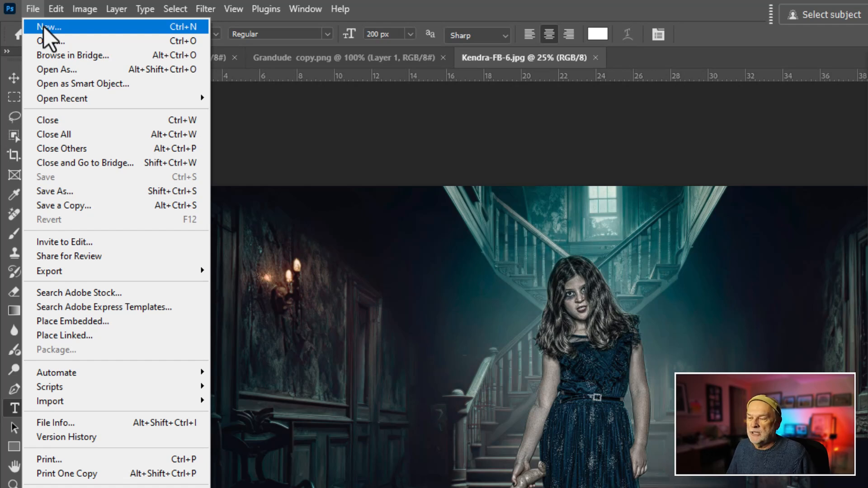
pyautogui.click(43, 27)
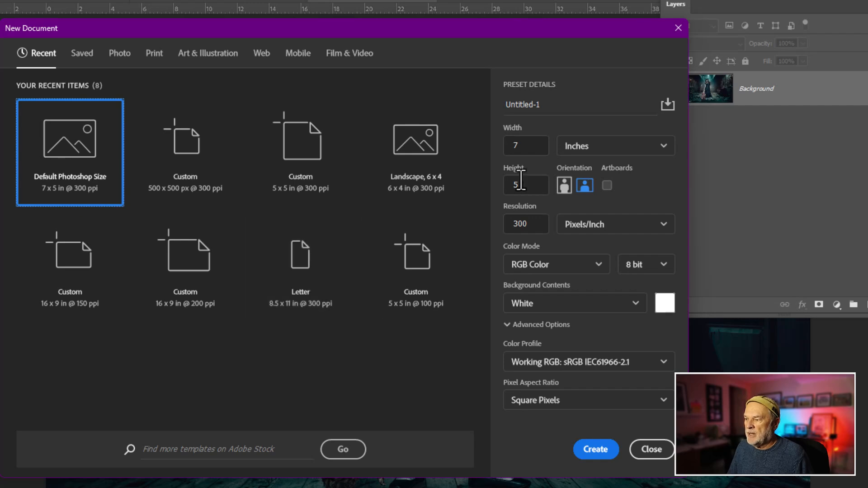
pyautogui.click(527, 145)
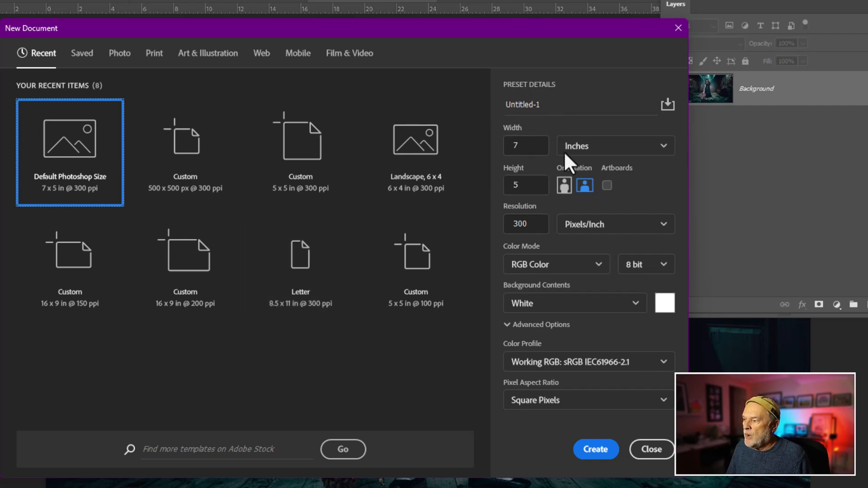
pyautogui.click(663, 146)
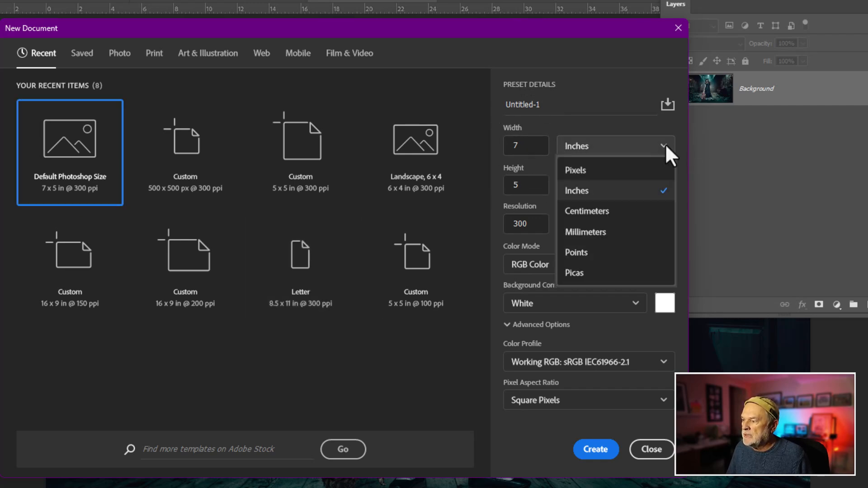
pyautogui.click(614, 172)
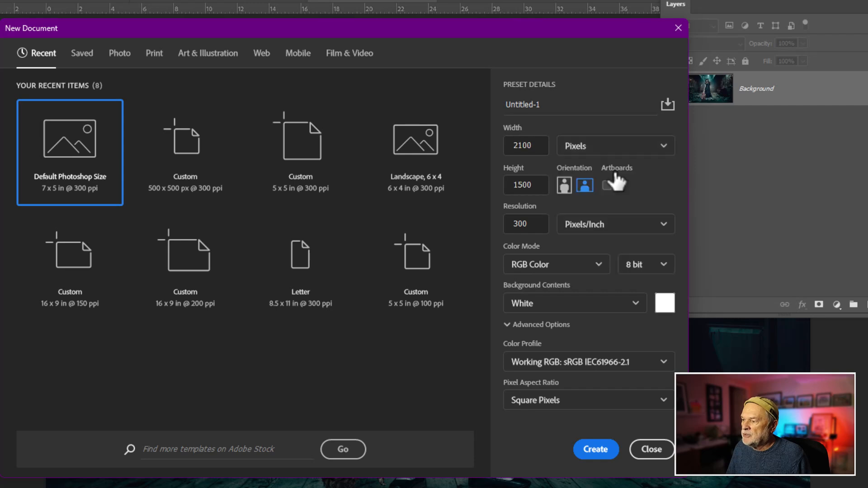
pyautogui.doubleClick(536, 145)
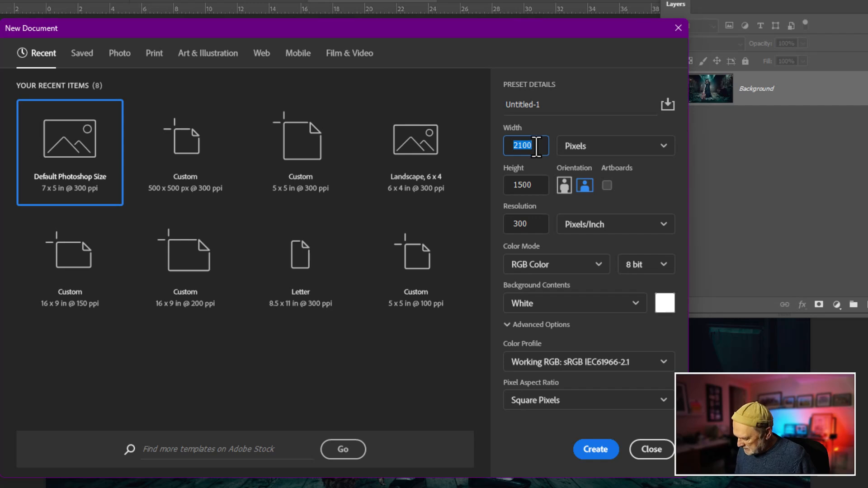
pyautogui.write('500')
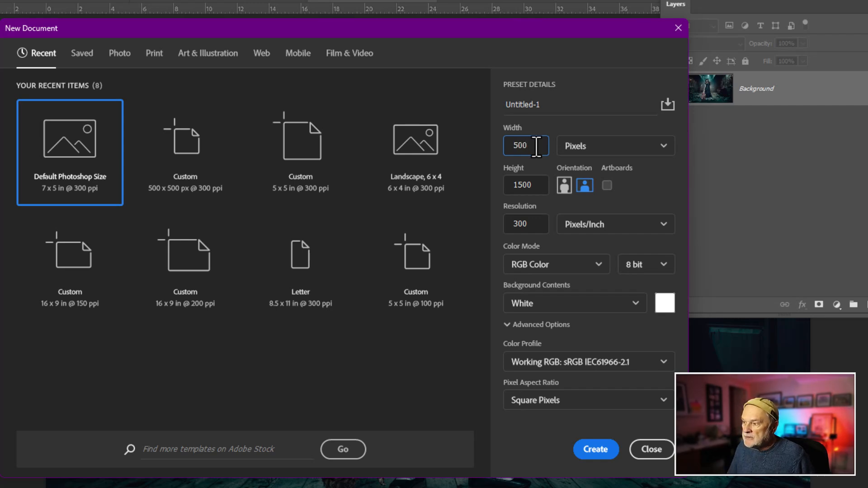
pyautogui.click(522, 185)
pyautogui.doubleClick(522, 186)
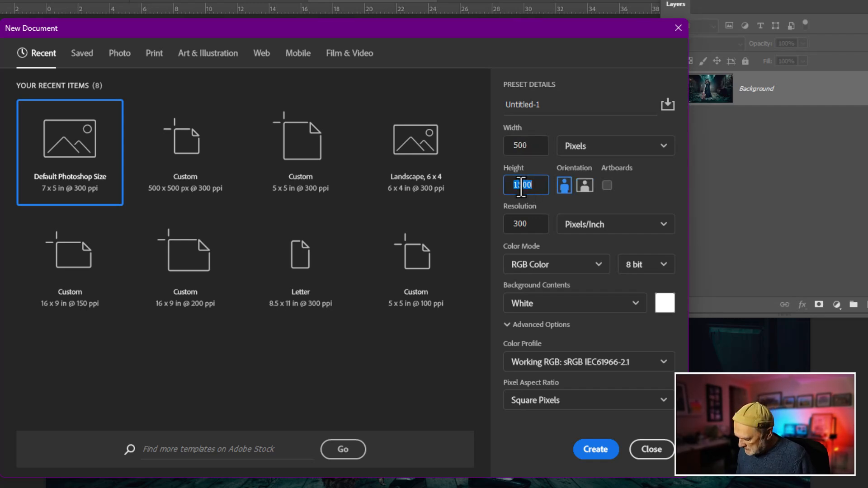
pyautogui.write('500')
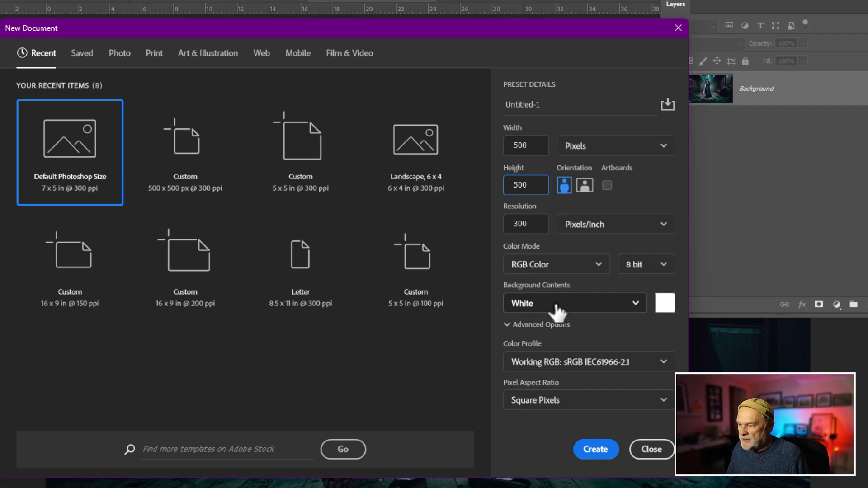
# Step: Set the background contents to Transparent and create the new document
pyautogui.click(635, 306)
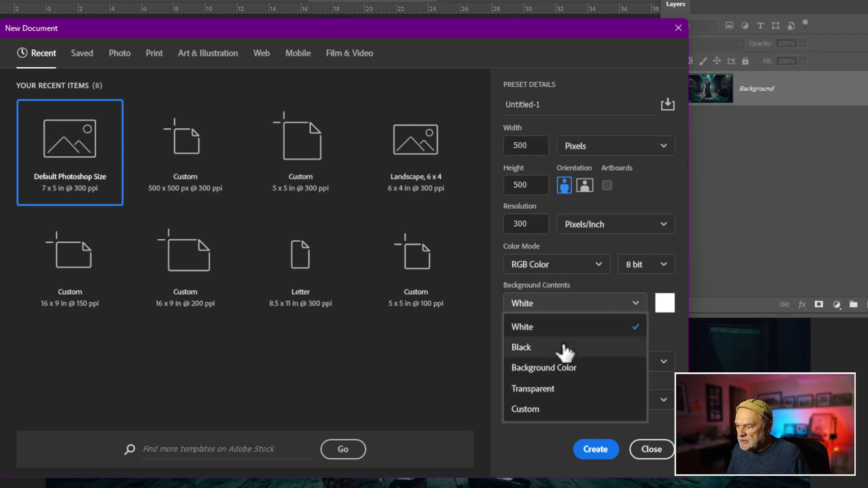
pyautogui.click(573, 390)
pyautogui.click(592, 450)
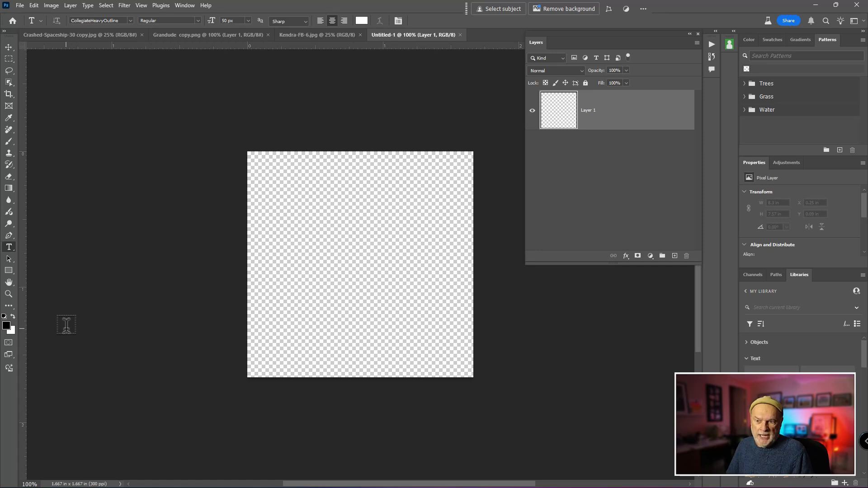
# Step: Add the white text "Photo Artist" across the middle of the transparent canvas with the Type tool
pyautogui.click(12, 248)
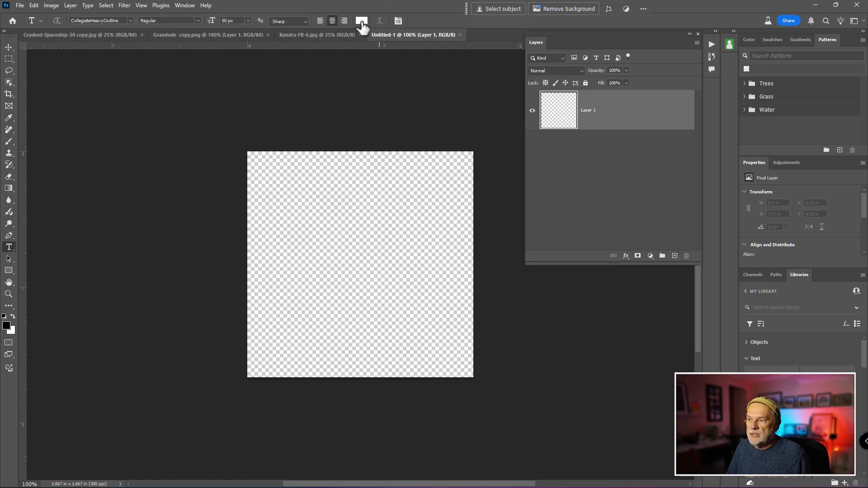
pyautogui.click(334, 257)
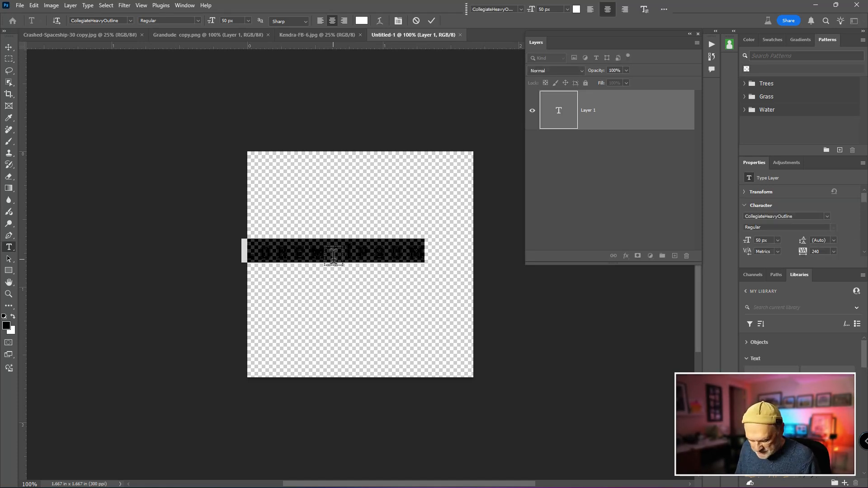
pyautogui.write('Photo')
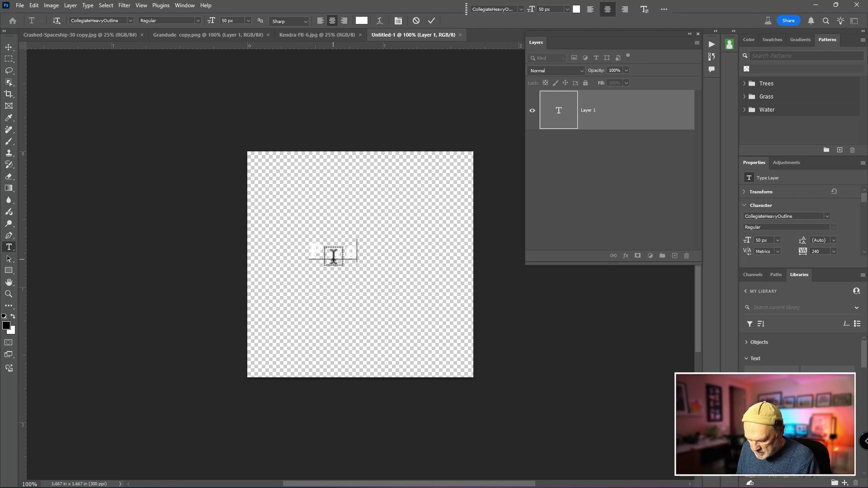
pyautogui.write(' Ar')
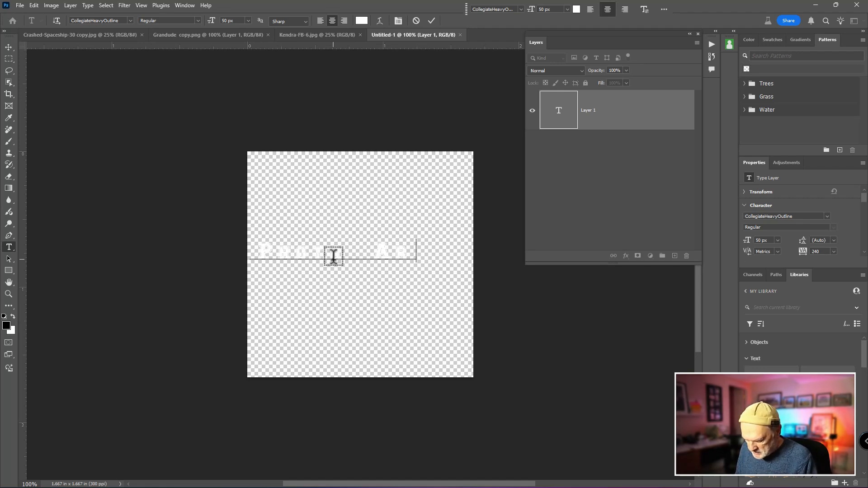
pyautogui.write('tist')
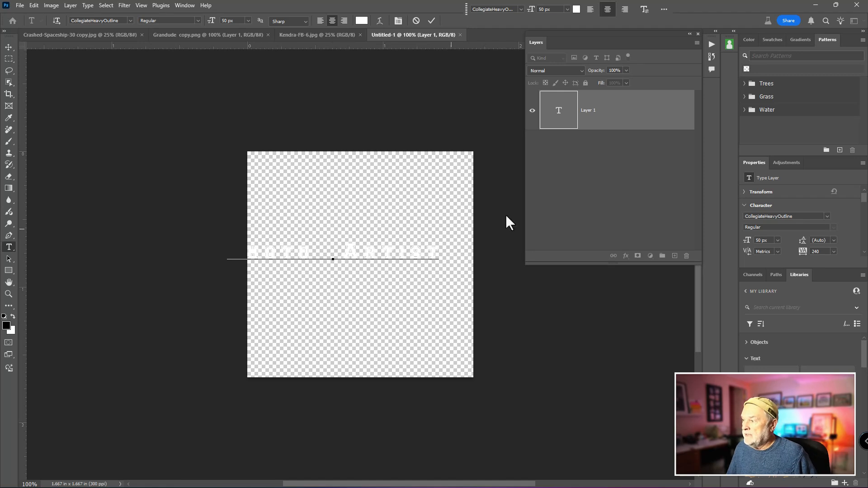
pyautogui.click(563, 120)
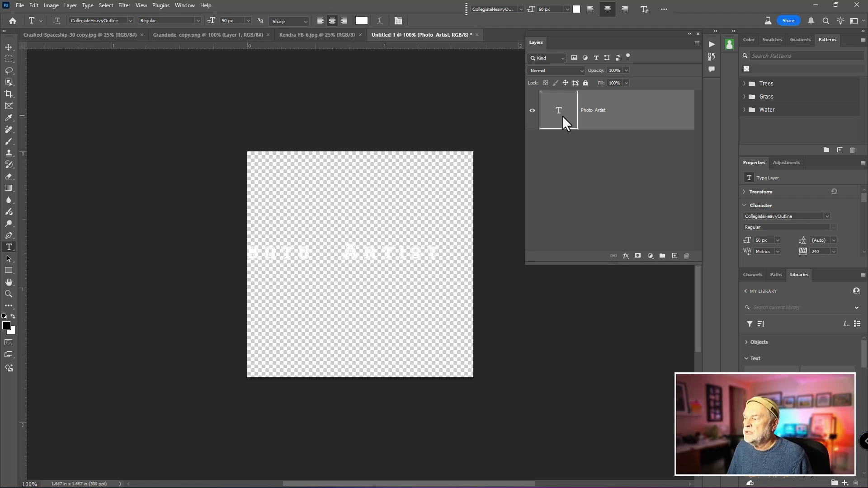
# Step: Add a black (000000) solid color fill layer and place it beneath the Photo Artist text layer
pyautogui.click(650, 256)
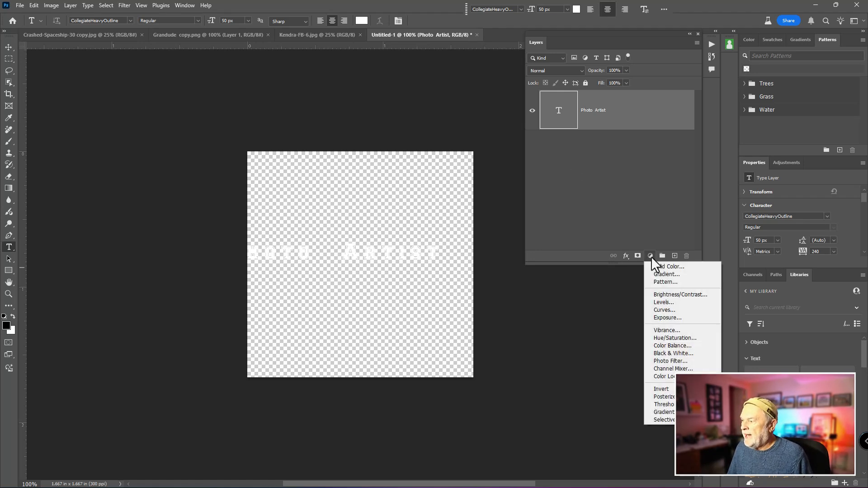
pyautogui.click(679, 267)
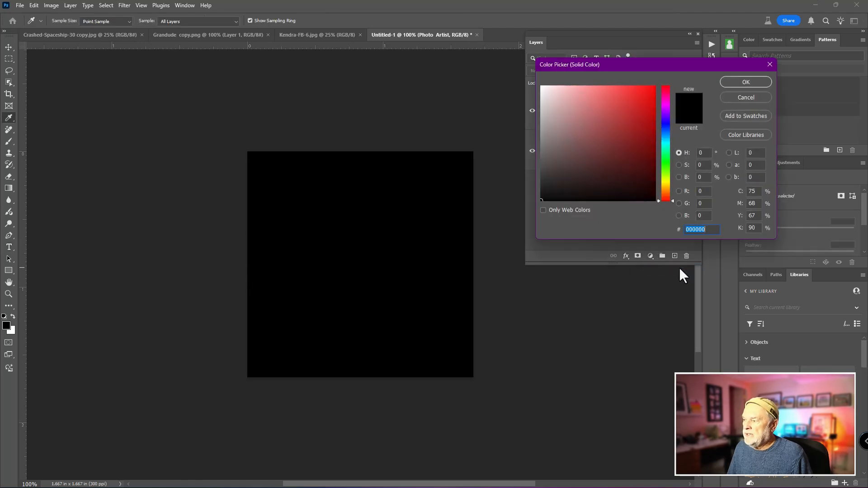
pyautogui.click(731, 81)
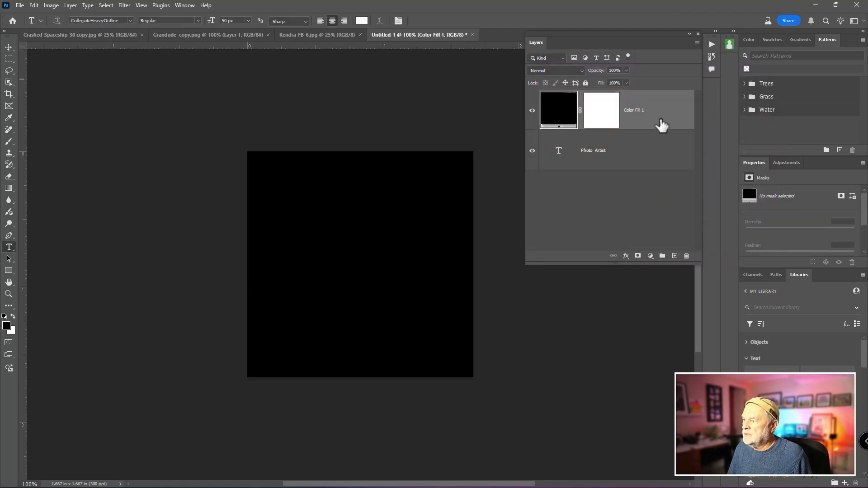
pyautogui.moveTo(556, 110); pyautogui.dragTo(558, 165)
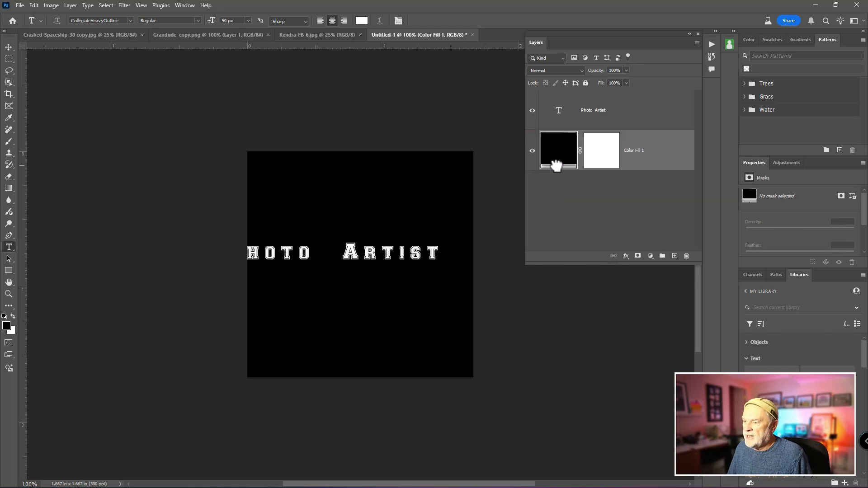
# Step: Transform the Photo Artist text so it is centered horizontally on the canvas and stretched to about 186% height
pyautogui.click(566, 116)
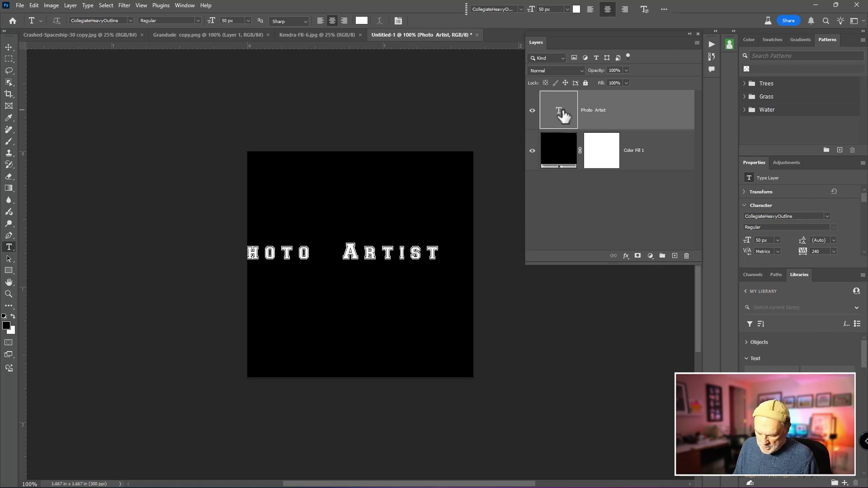
pyautogui.hotkey('ctrl', 't')
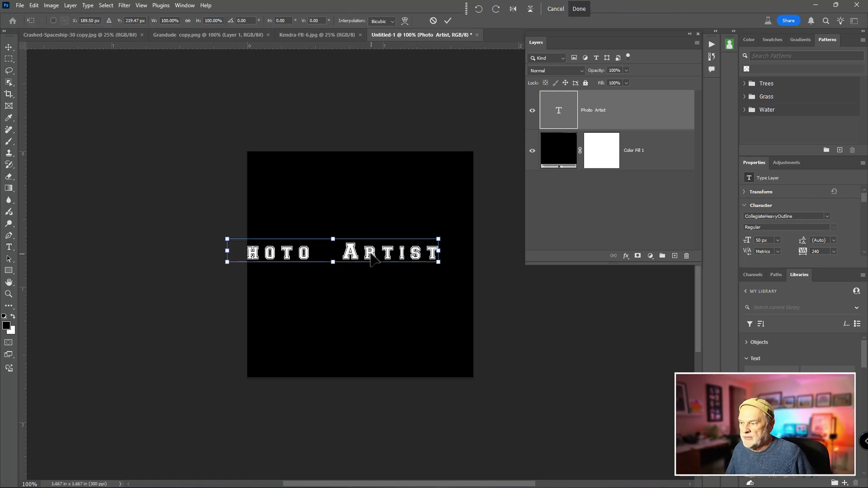
pyautogui.moveTo(374, 256); pyautogui.dragTo(401, 254)
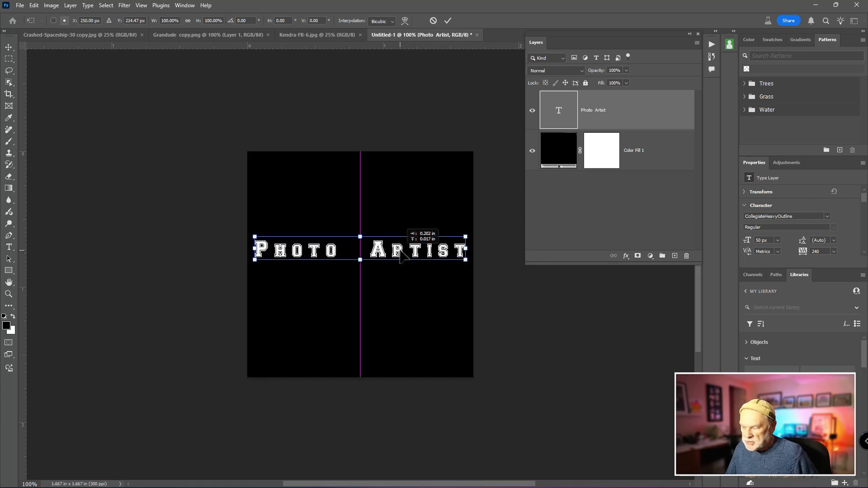
pyautogui.moveTo(359, 260); pyautogui.dragTo(362, 265)
pyautogui.moveTo(361, 260); pyautogui.dragTo(397, 267)
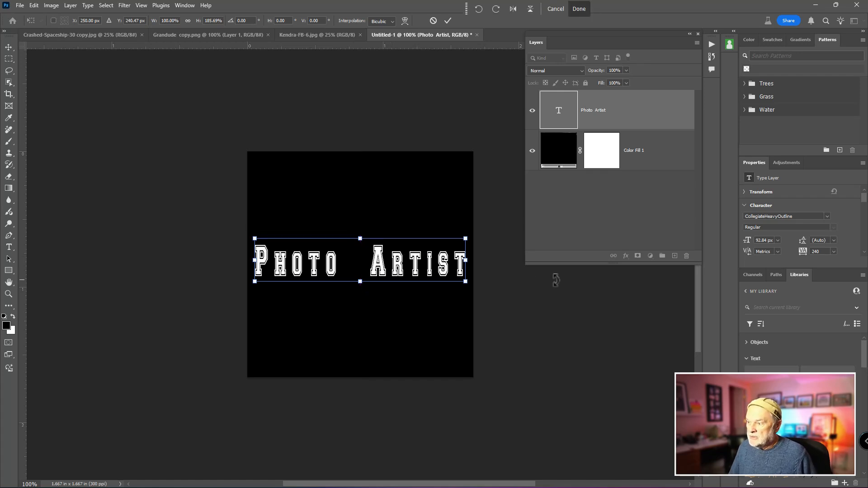
pyautogui.press('Return')
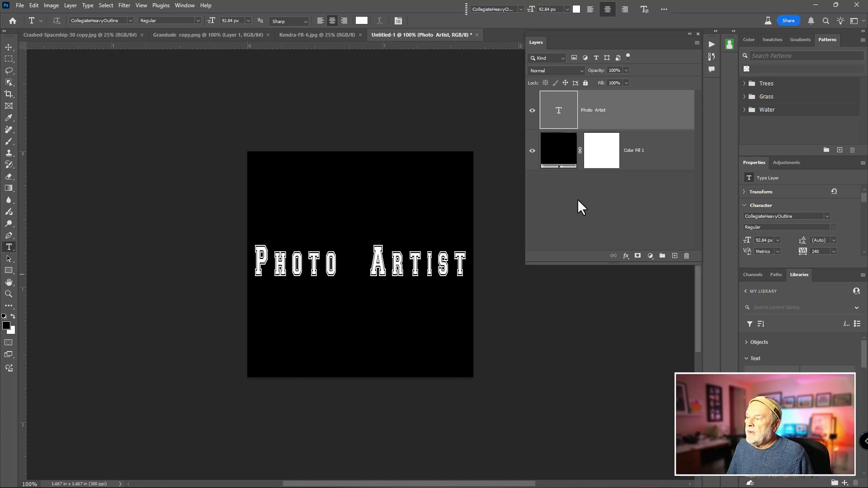
# Step: Delete the black color fill layer so that only the Photo Artist text remains on the transparent canvas
pyautogui.click(557, 150)
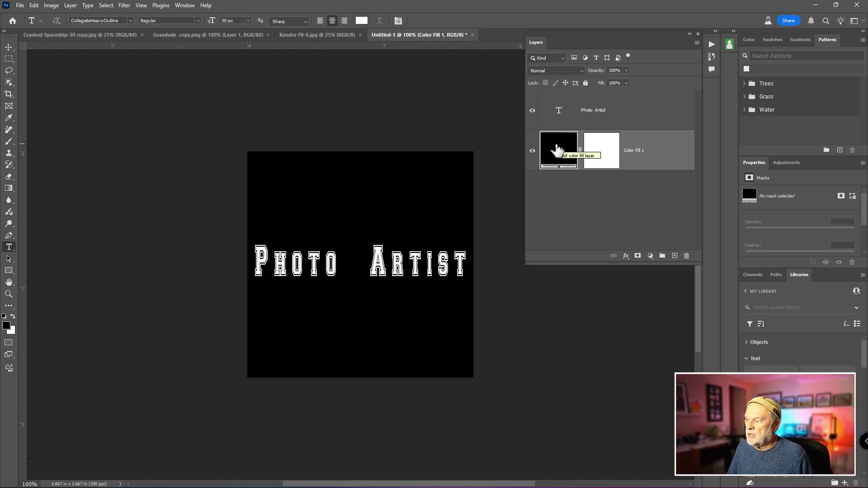
pyautogui.click(686, 255)
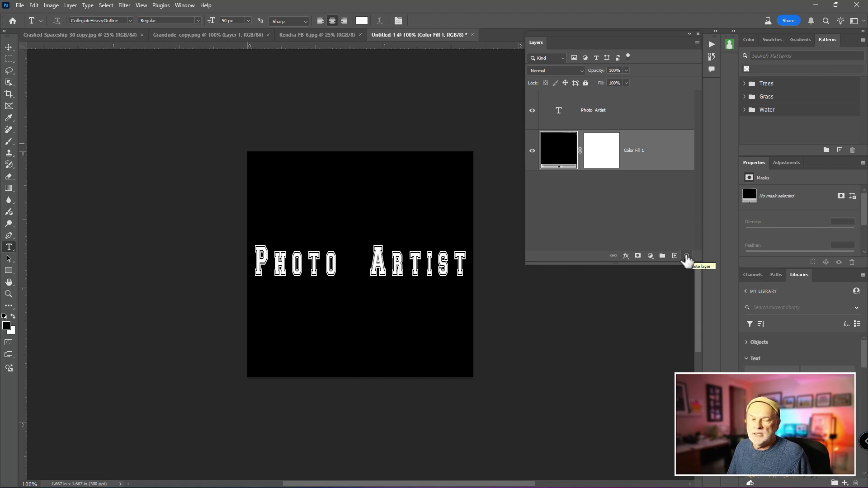
pyautogui.click(686, 256)
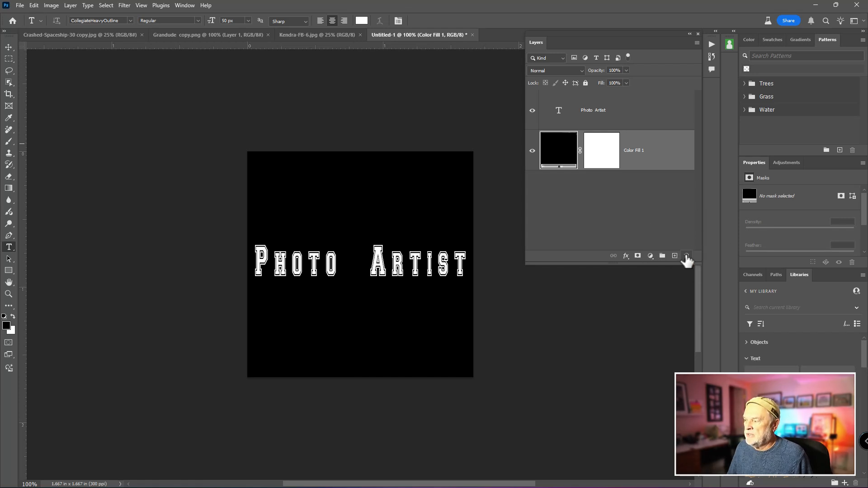
pyautogui.click(395, 183)
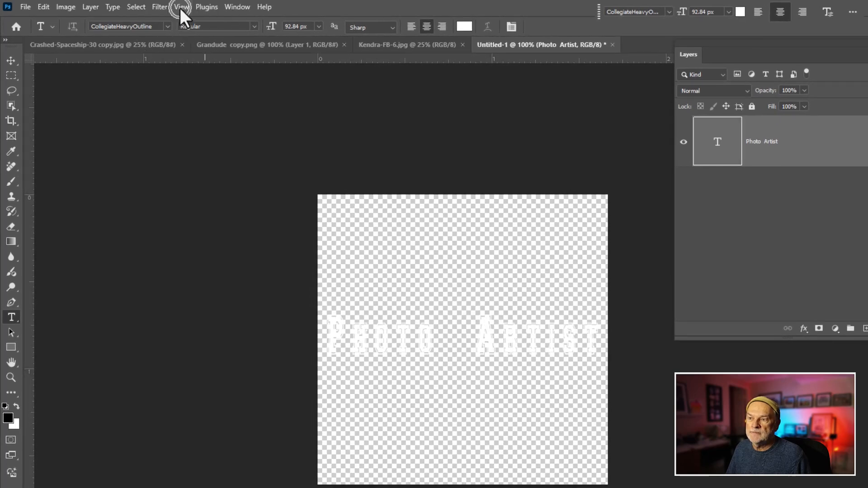
# Step: Turn on Pattern Preview and examine how the Photo Artist text repeats around the canvas
pyautogui.click(181, 7)
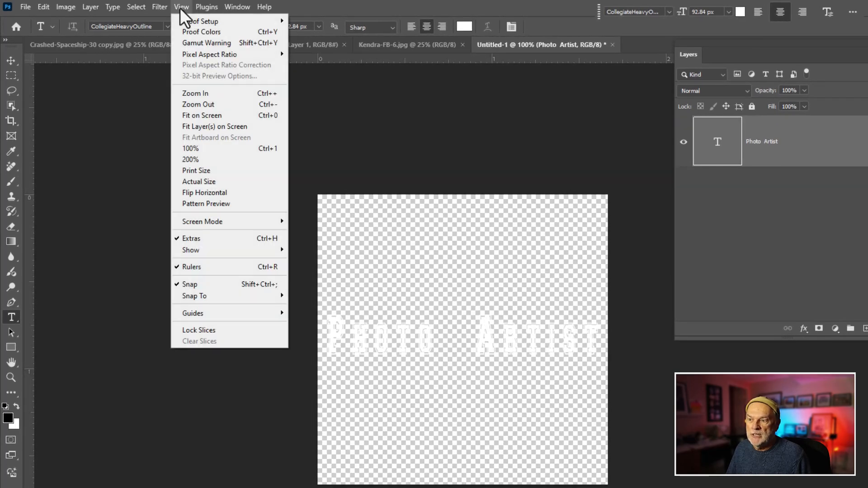
pyautogui.click(235, 203)
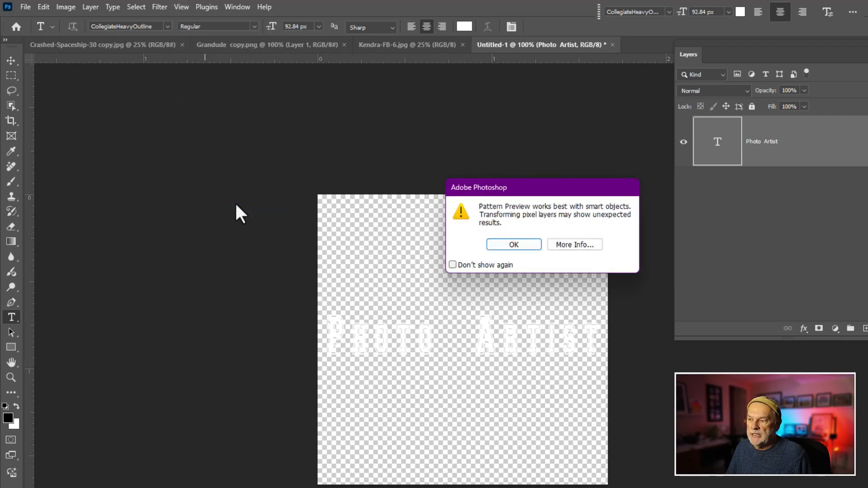
pyautogui.click(514, 244)
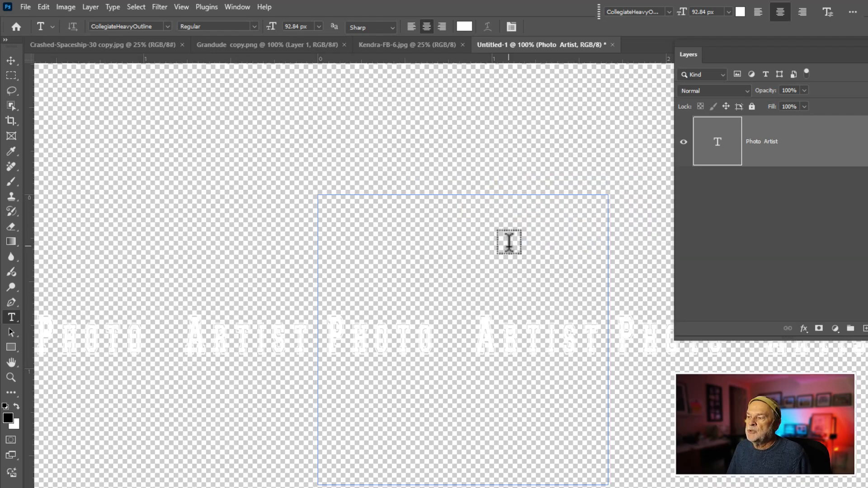
pyautogui.scroll(-4, 413, 255)
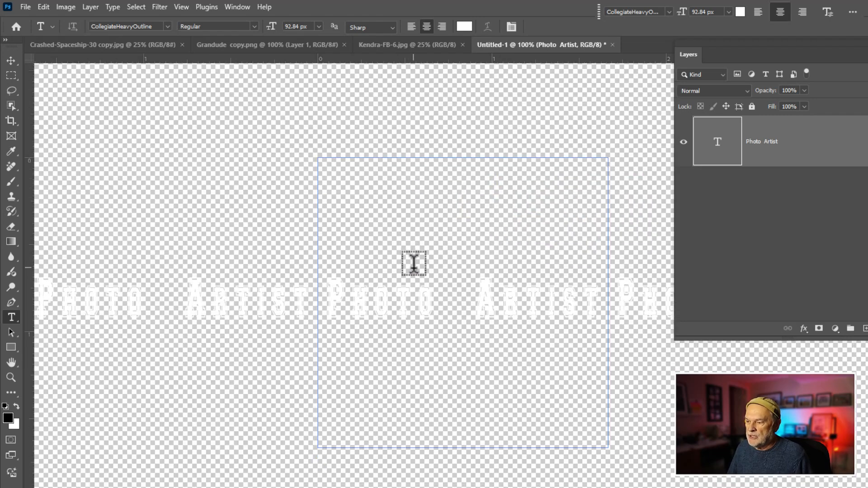
pyautogui.scroll(-12, 414, 267)
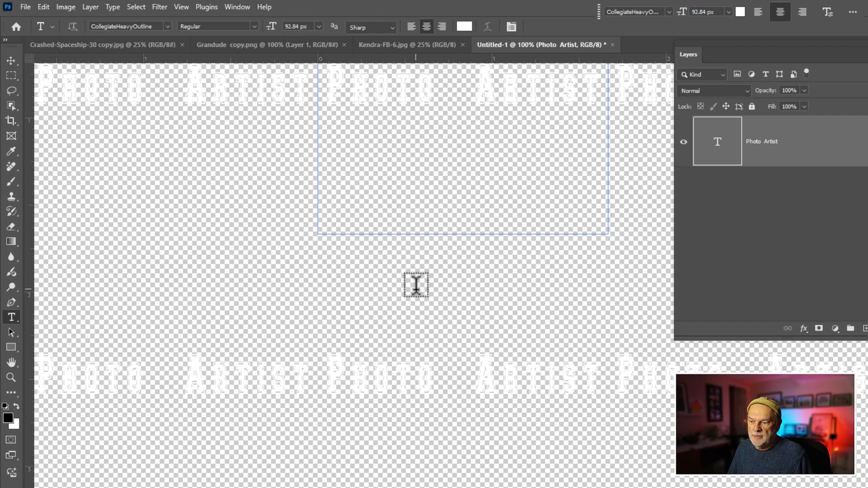
pyautogui.scroll(-2, 417, 288)
pyautogui.scroll(3, 417, 288)
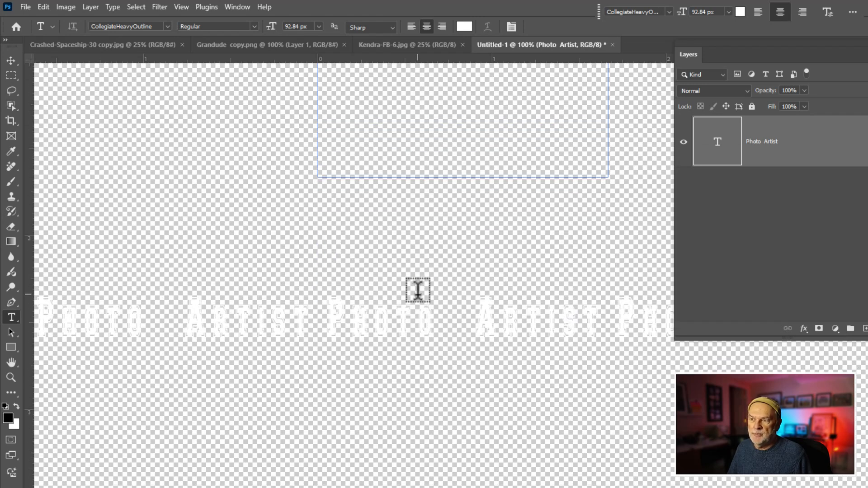
pyautogui.scroll(4, 418, 289)
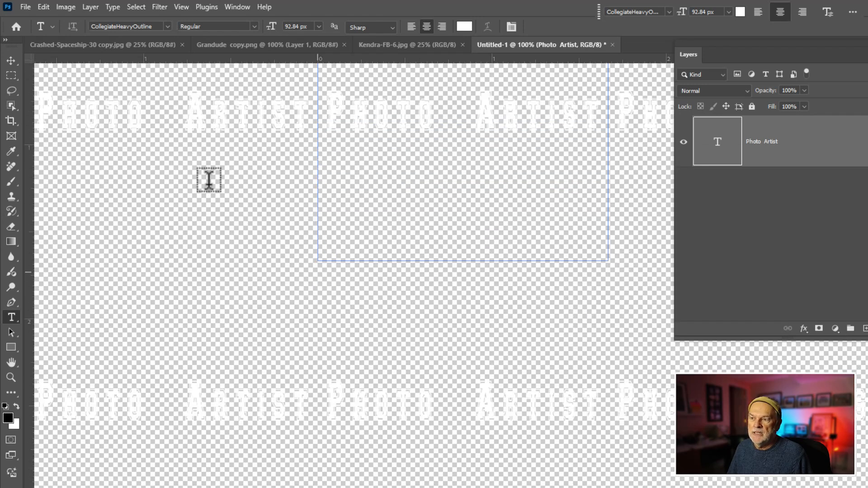
# Step: Turn off Pattern Preview for the Photo Artist document
pyautogui.click(181, 7)
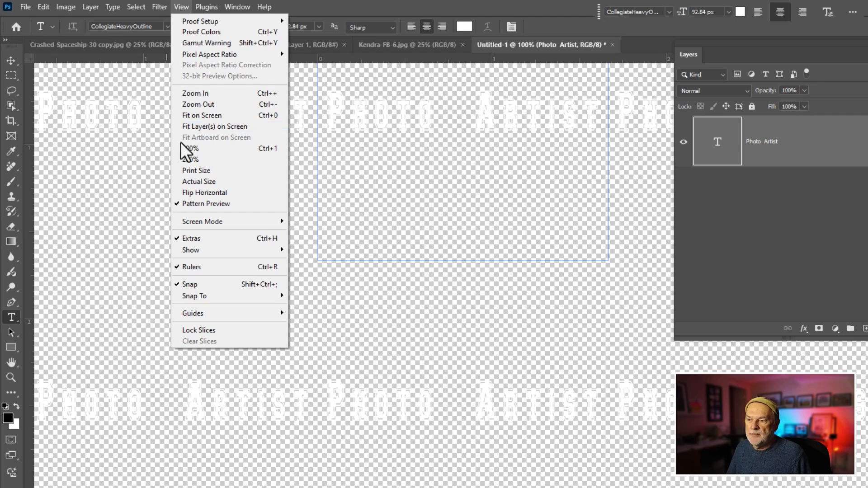
pyautogui.click(220, 204)
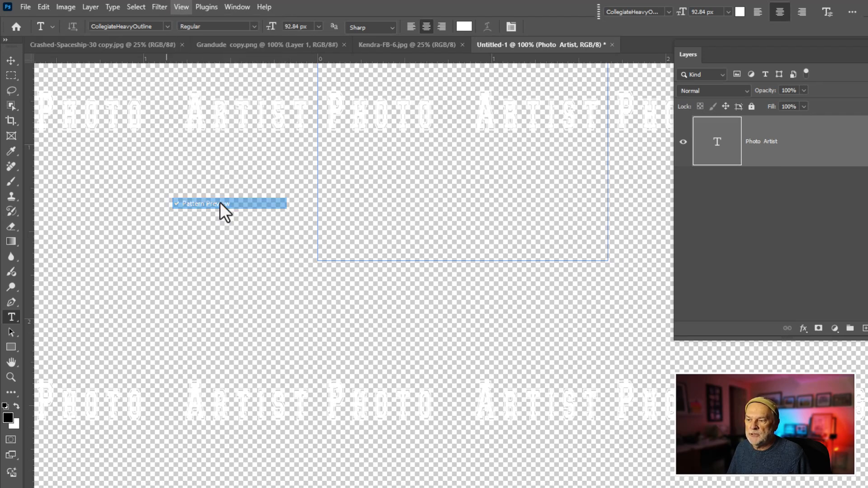
pyautogui.scroll(5, 337, 208)
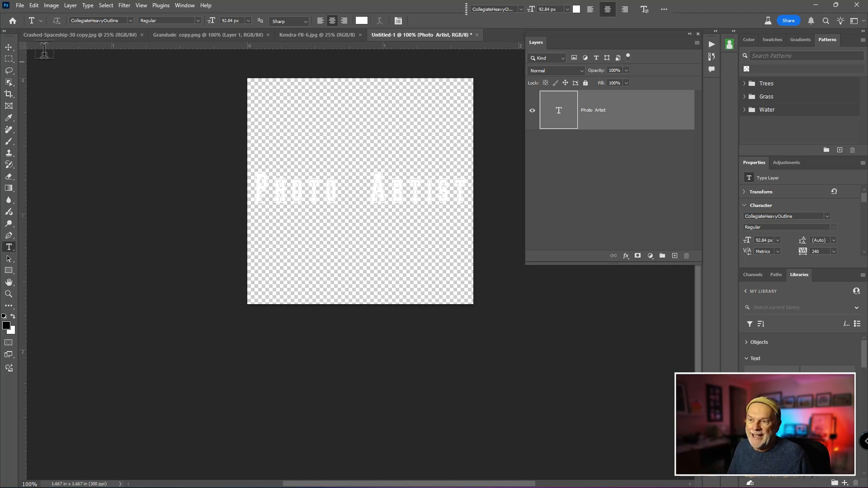
# Step: Define the Photo Artist design as a pattern named Watermark, and close its document without saving
pyautogui.click(34, 7)
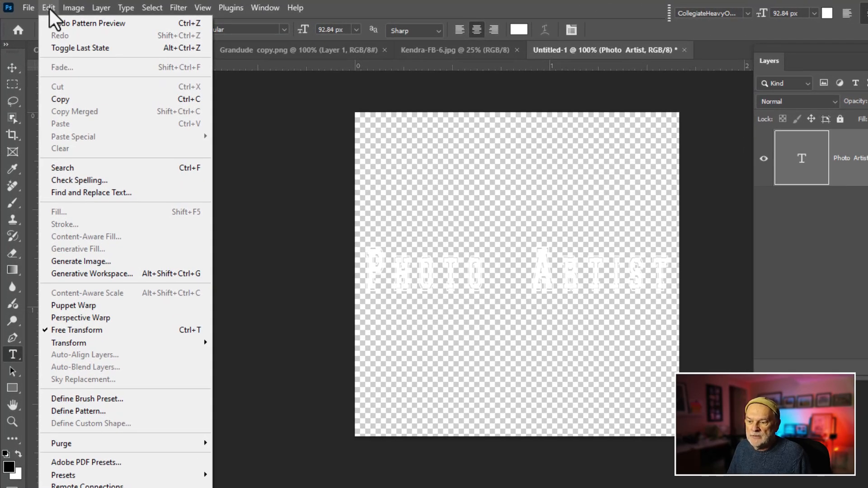
pyautogui.click(106, 413)
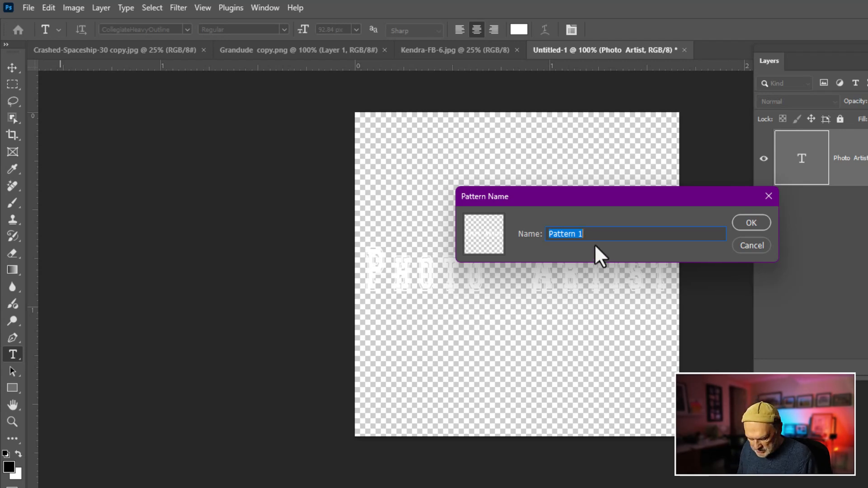
pyautogui.write('attermark')
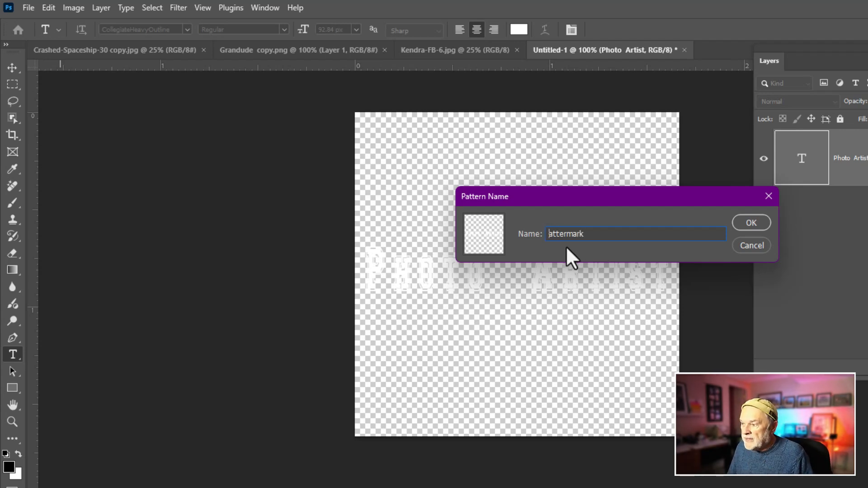
pyautogui.write('W')
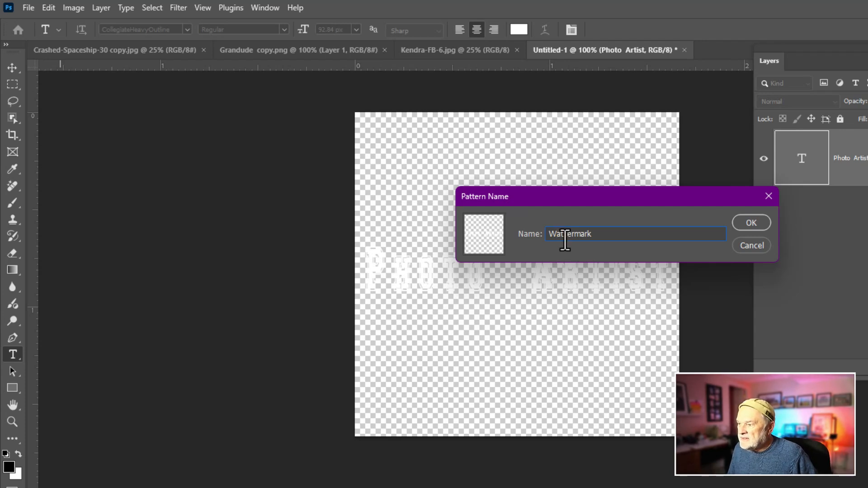
pyautogui.press('BackSpace')
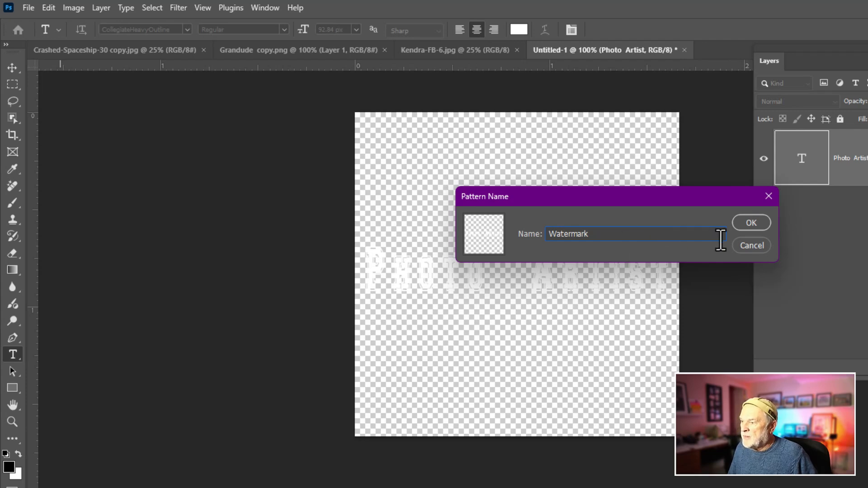
pyautogui.click(747, 223)
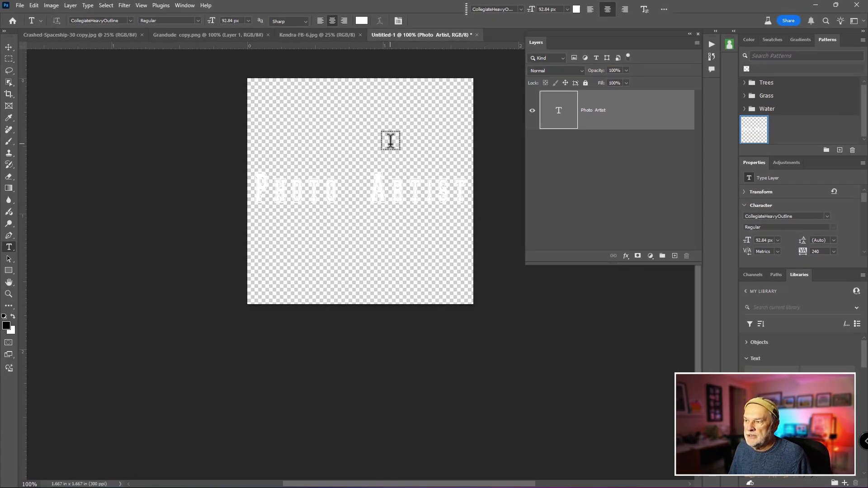
pyautogui.click(476, 34)
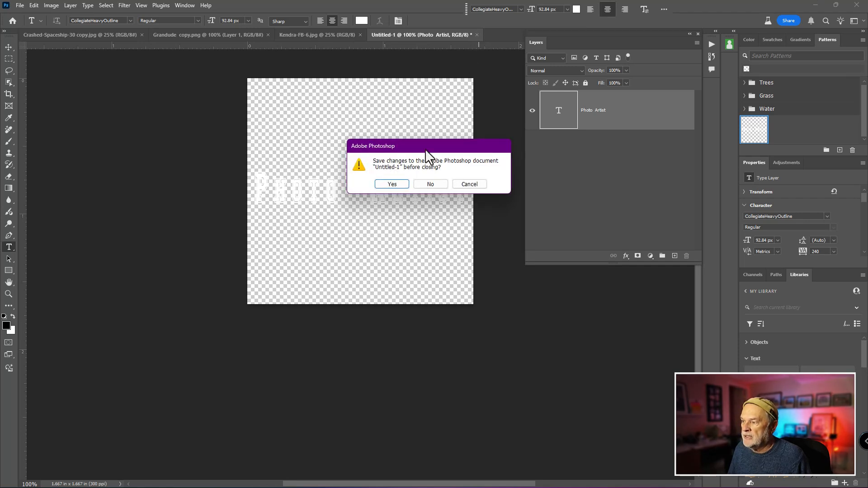
pyautogui.click(432, 183)
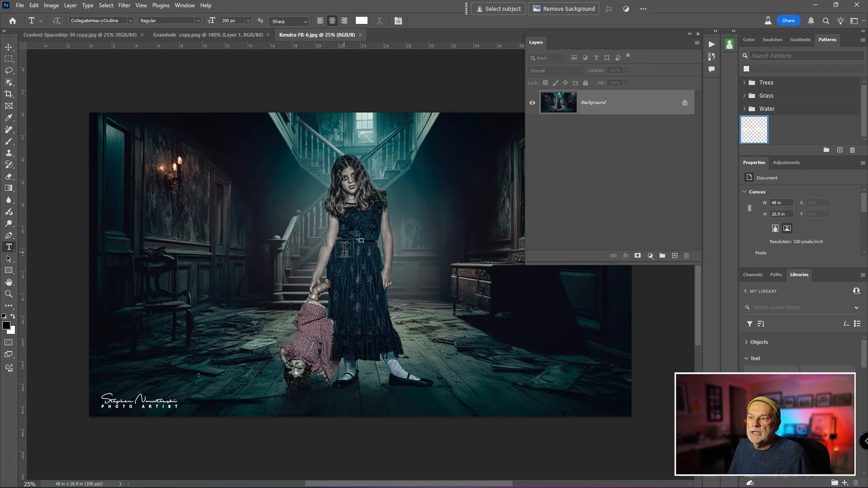
# Step: Apply the Watermark pattern to Kendra-FB-6.jpg as a fill layer and rotate it to an angle of about 44.61°
pyautogui.click(755, 133)
pyautogui.moveTo(755, 133); pyautogui.dragTo(320, 276)
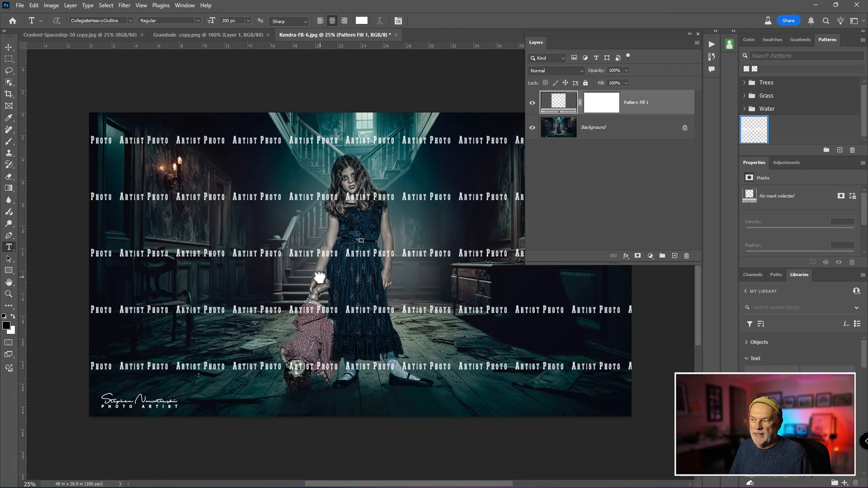
pyautogui.doubleClick(559, 102)
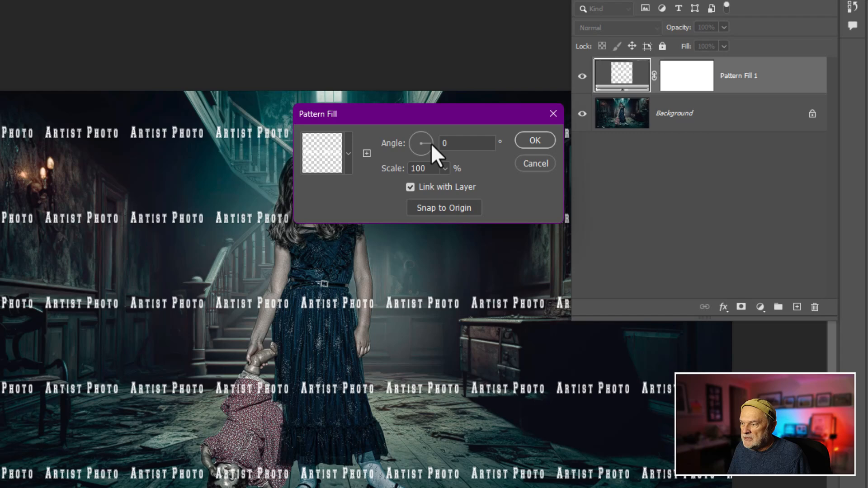
pyautogui.moveTo(430, 143); pyautogui.dragTo(430, 135)
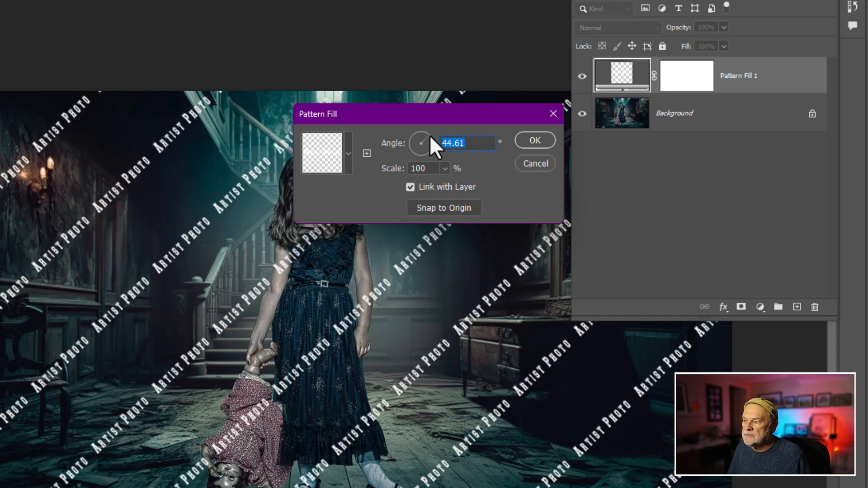
pyautogui.click(524, 141)
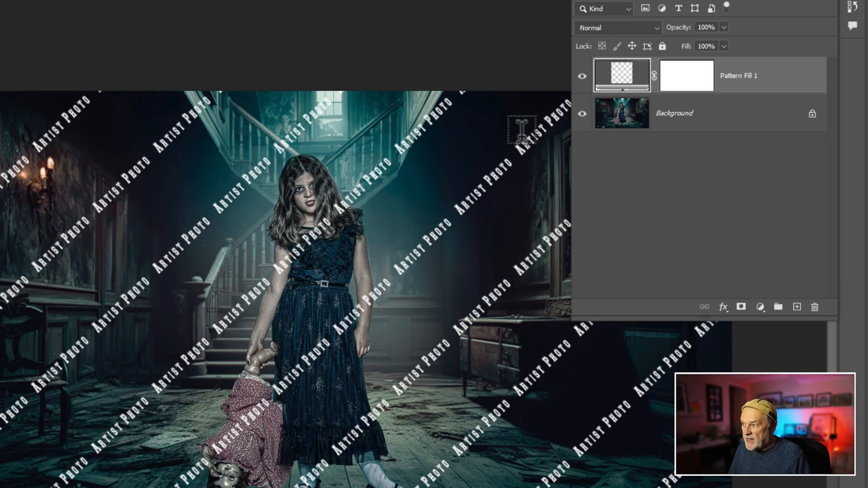
# Step: Lower the pattern fill layer's opacity to 50% and scale its pattern to 89%
pyautogui.press('5')
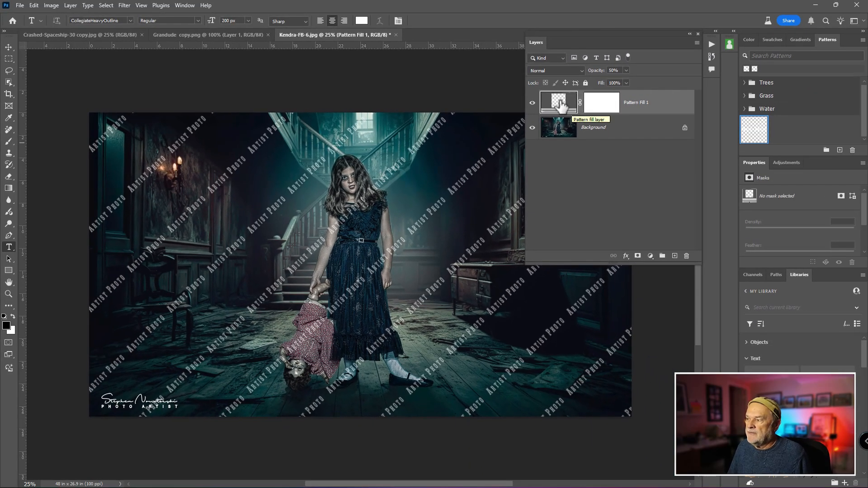
pyautogui.doubleClick(560, 104)
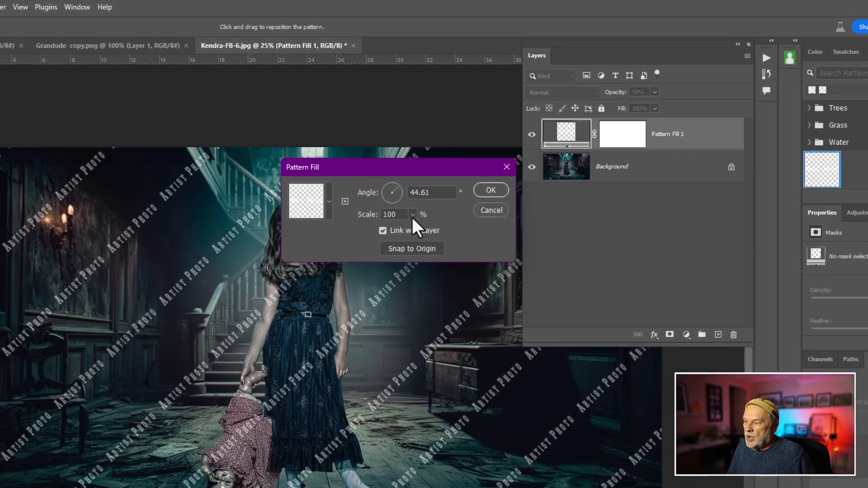
pyautogui.click(439, 168)
pyautogui.moveTo(404, 243)
pyautogui.mouseDown()
pyautogui.moveTo(420, 243)
pyautogui.moveTo(400, 243)
pyautogui.mouseUp()
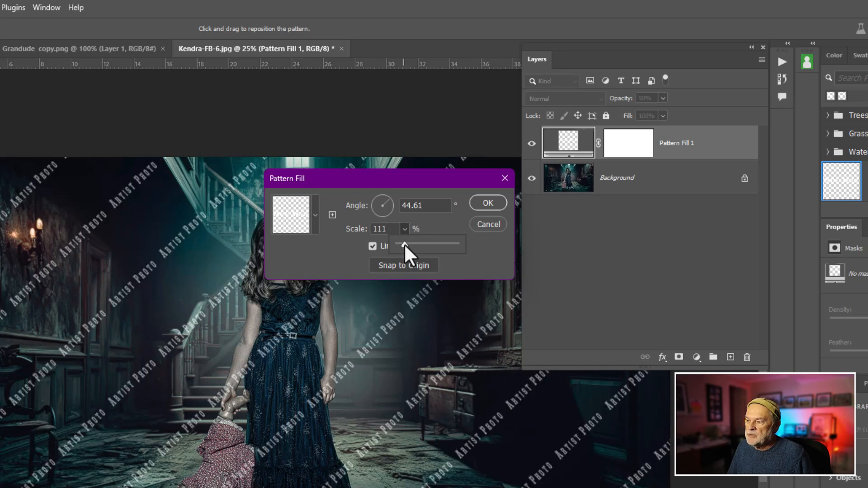
pyautogui.moveTo(404, 243); pyautogui.dragTo(403, 244)
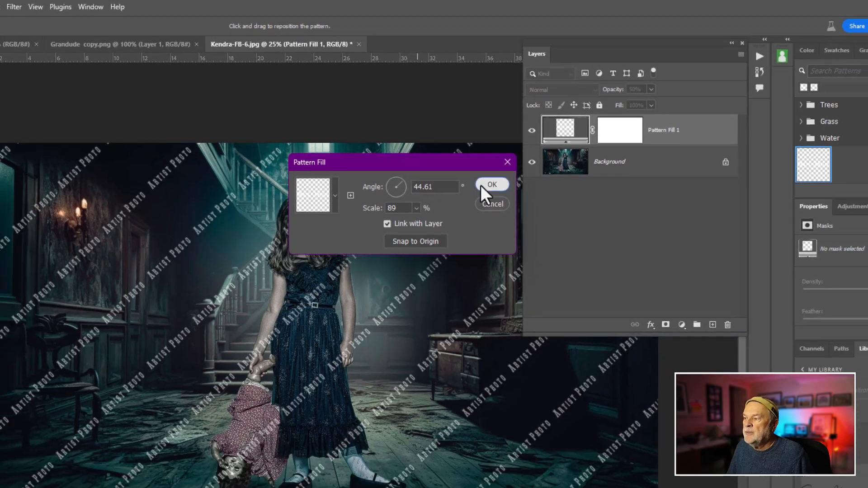
pyautogui.click(488, 203)
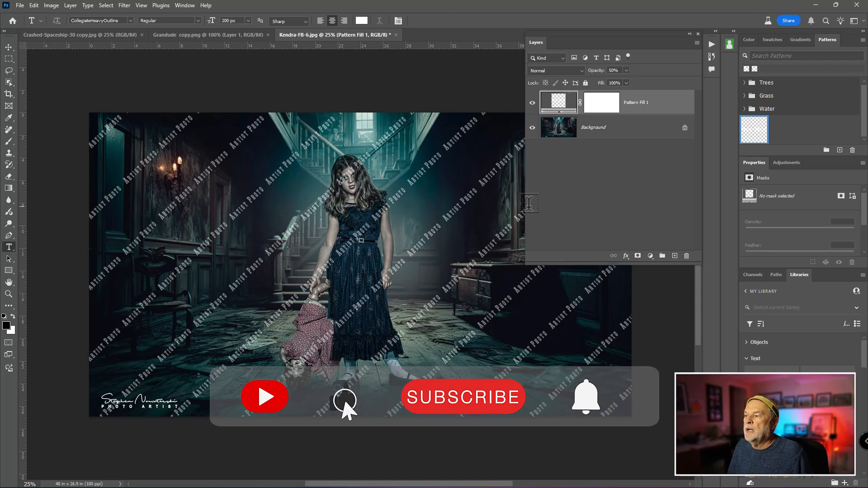
# Step: Delete the pattern fill layer from Kendra-FB-6.jpg
pyautogui.press('Delete')
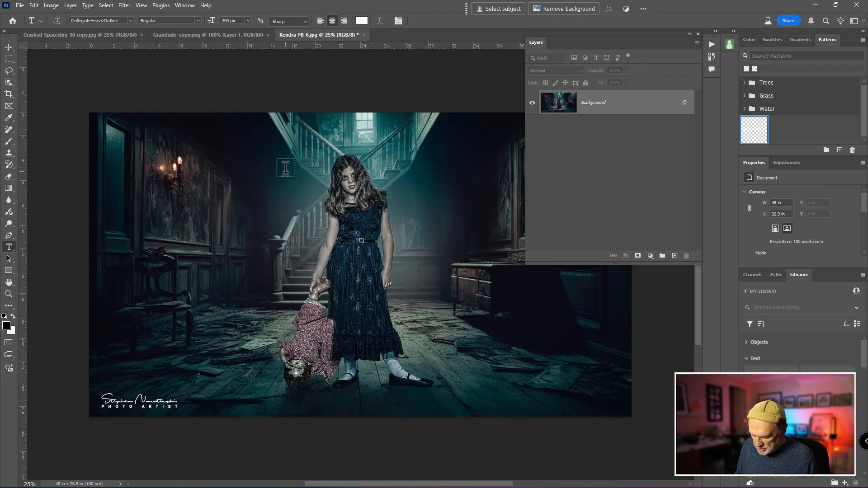
# Step: Create a new 500 by 500 pixel transparent document at 300 pixels/inch, and switch to Grandude copy.png
pyautogui.hotkey('ctrl', 'n')
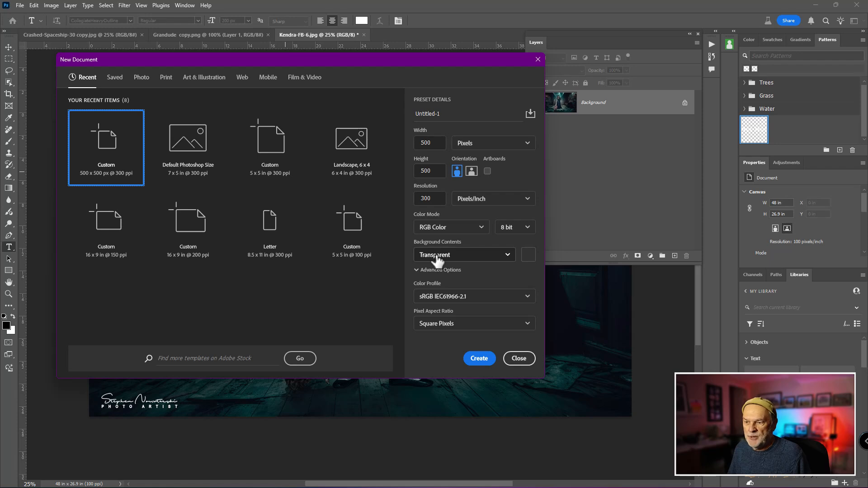
pyautogui.click(479, 358)
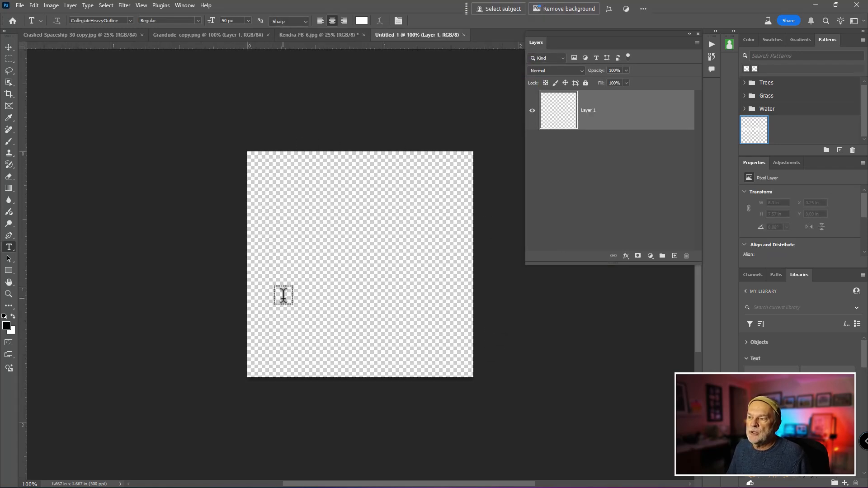
pyautogui.click(178, 36)
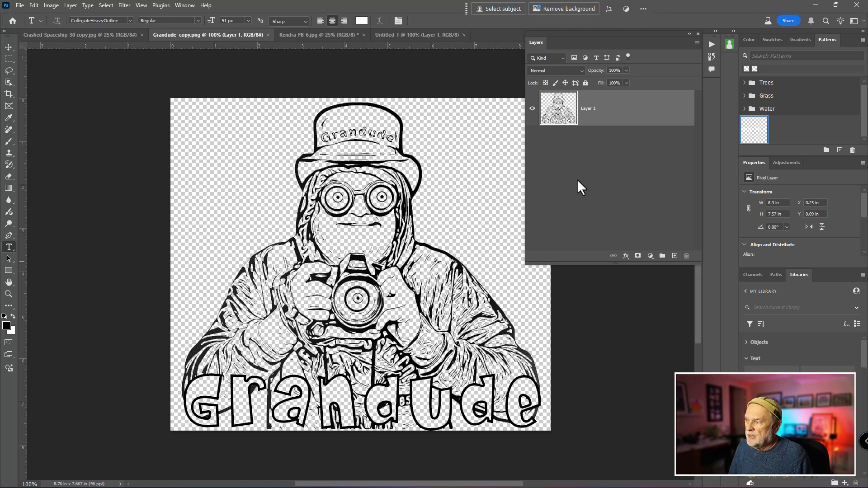
# Step: Load the pixels of the Grandude graphic's layer as a selection and fill it with white
pyautogui.keyDown('ctrl'); pyautogui.click(561, 113); pyautogui.keyUp('ctrl')
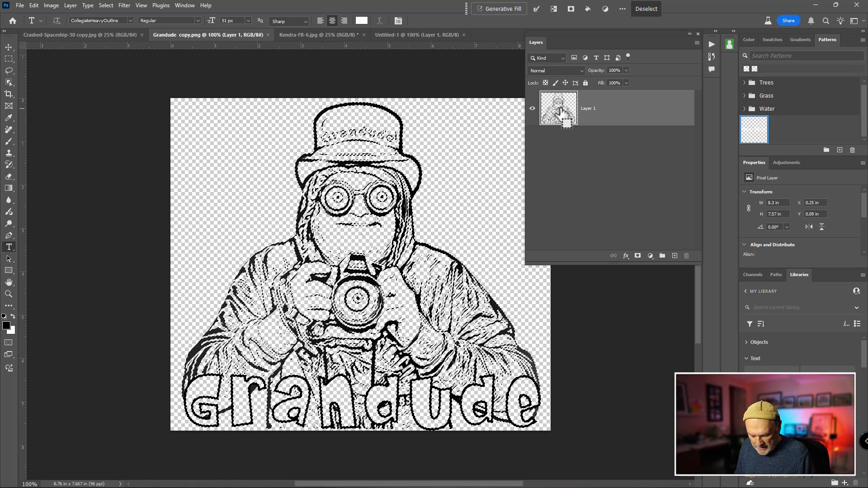
pyautogui.press('Delete')
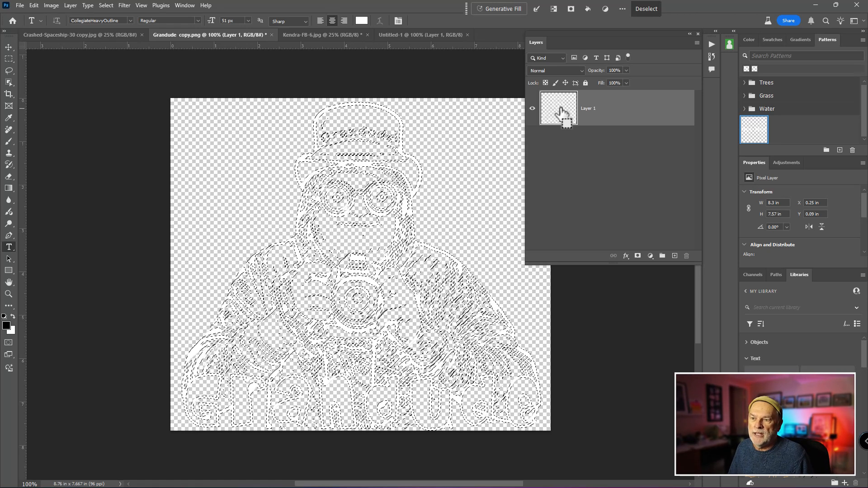
pyautogui.click(34, 6)
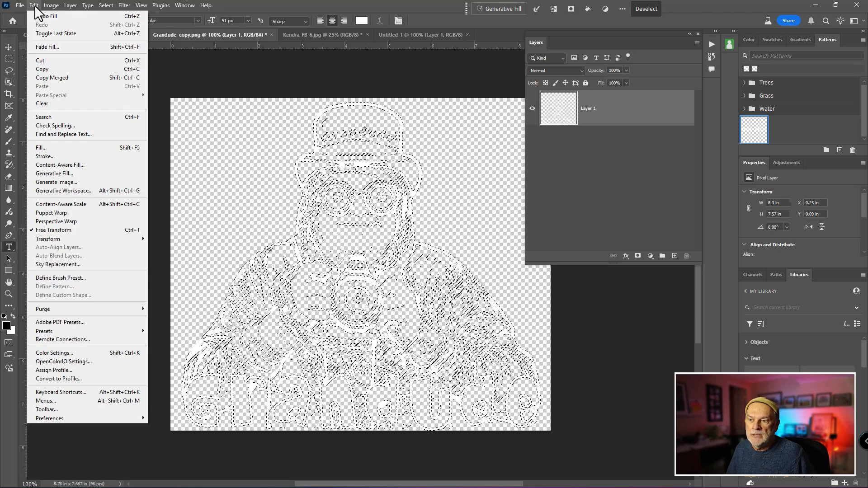
pyautogui.click(51, 147)
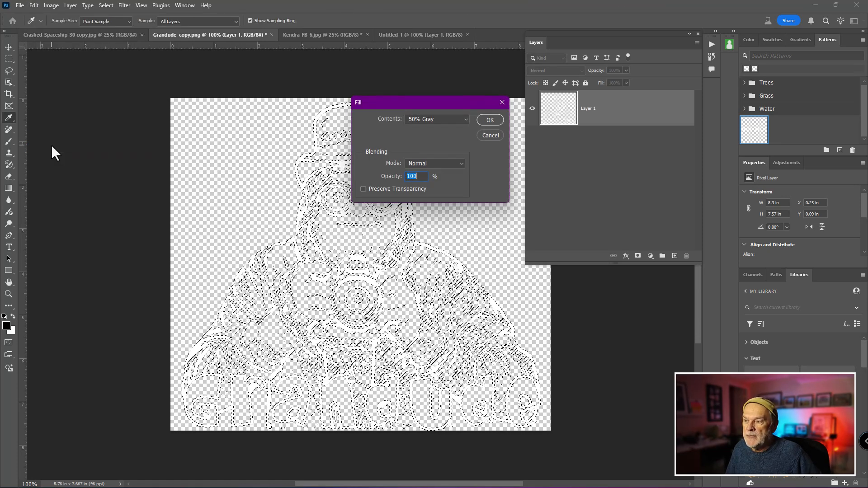
pyautogui.click(449, 119)
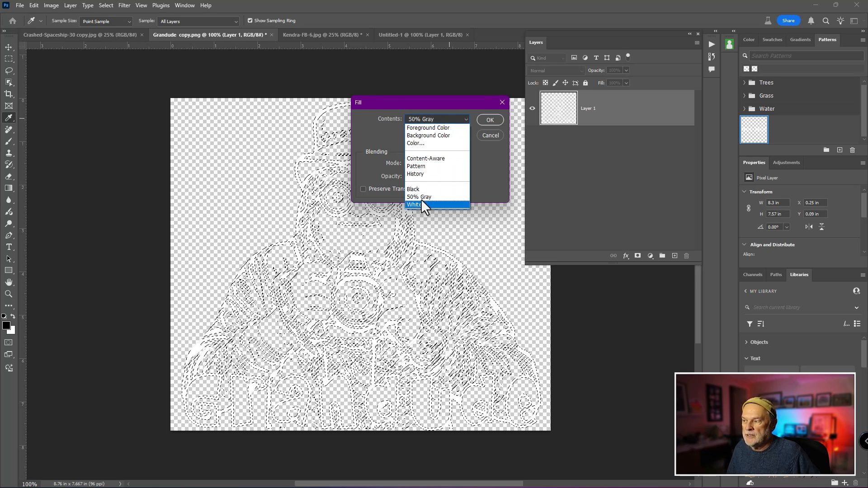
pyautogui.click(485, 134)
pyautogui.click(485, 135)
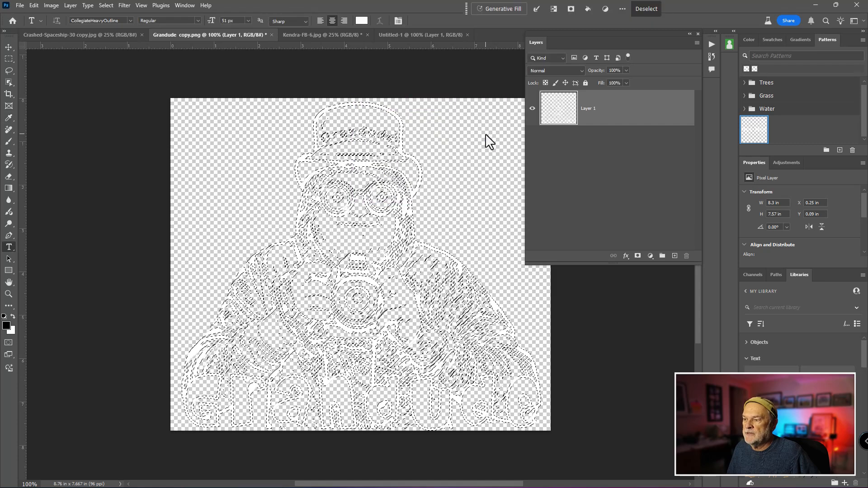
pyautogui.press('t')
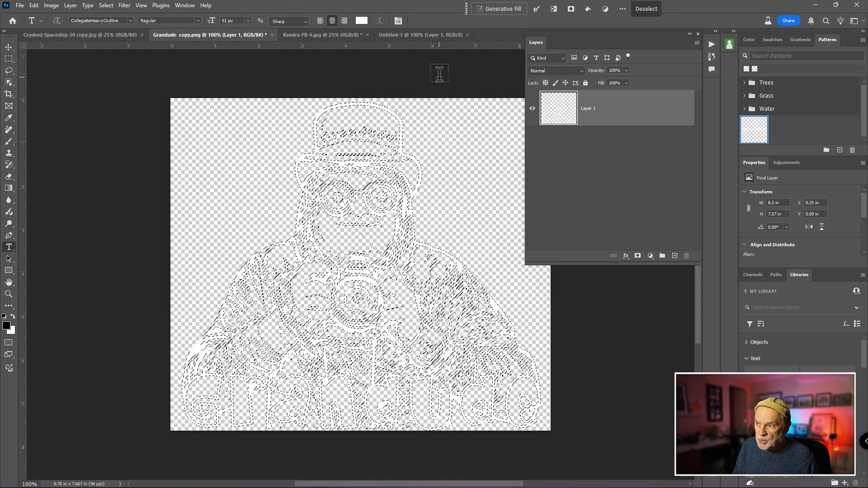
# Step: Clear the selection and copy the white Grandude graphic's layer into the Untitled-1 document
pyautogui.hotkey('ctrl', 'd')
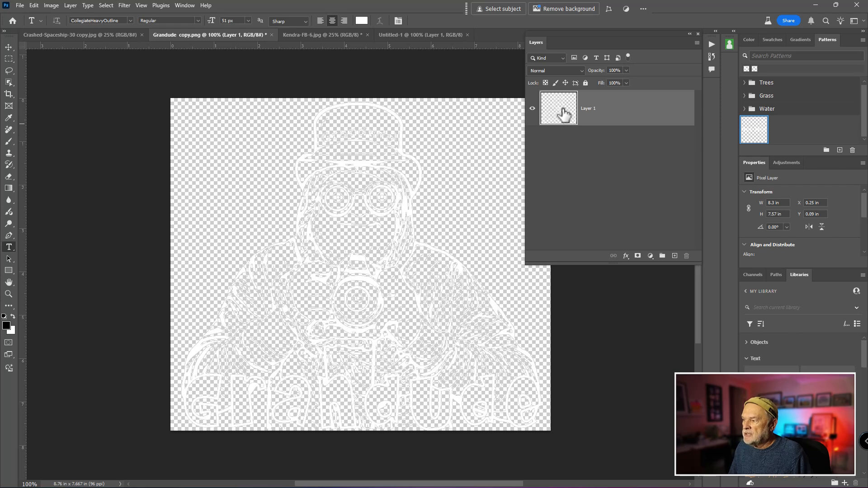
pyautogui.press('ctrl')
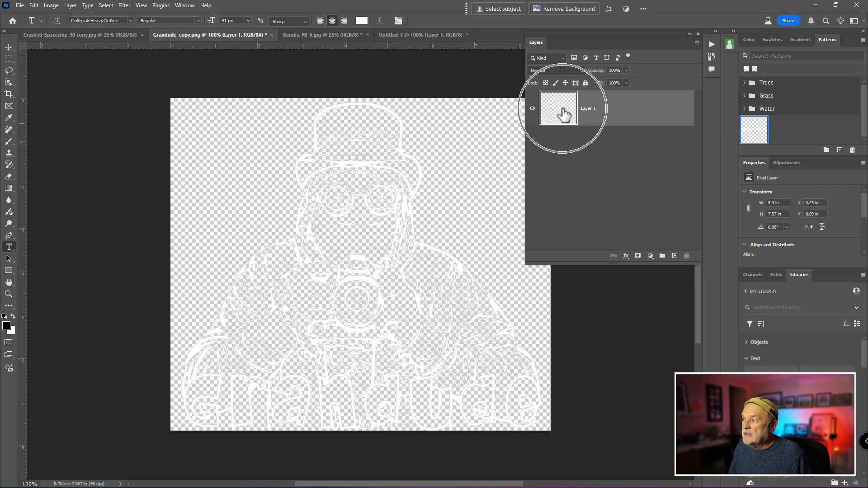
pyautogui.moveTo(564, 115); pyautogui.dragTo(375, 261)
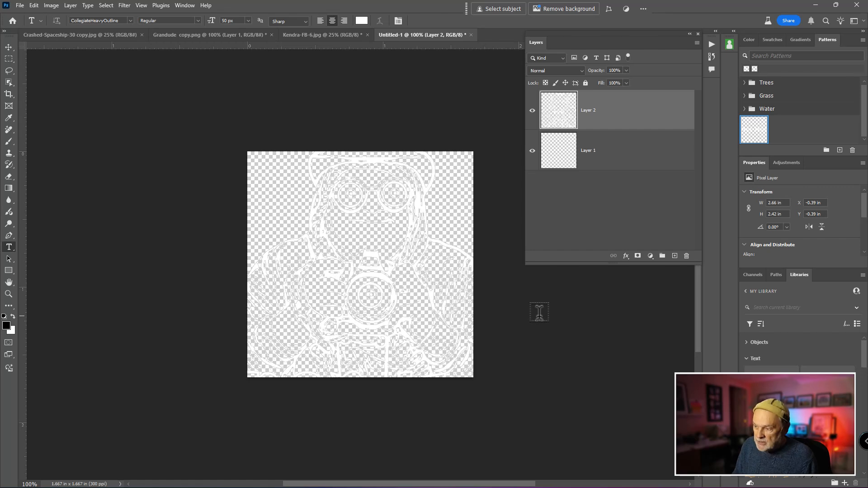
# Step: Scale the graphic down to about 0.58 by 0.62 in near the canvas center, and delete the empty Layer 1
pyautogui.hotkey('ctrl', 't')
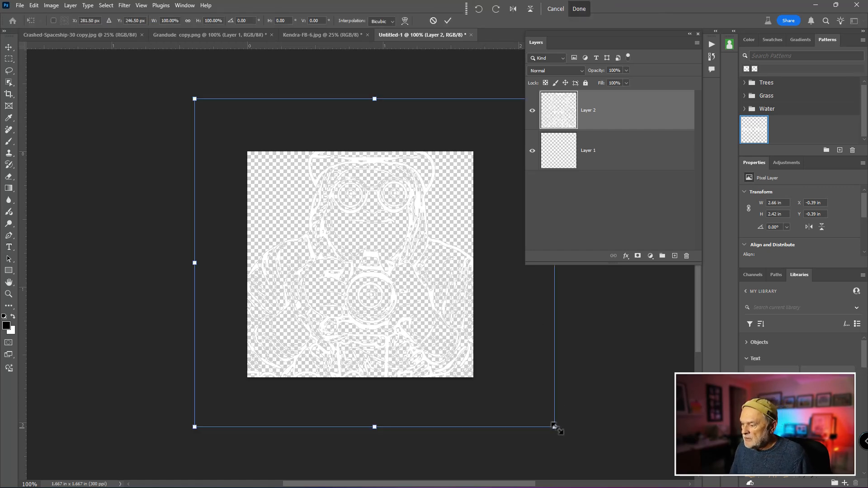
pyautogui.moveTo(555, 427); pyautogui.dragTo(384, 275)
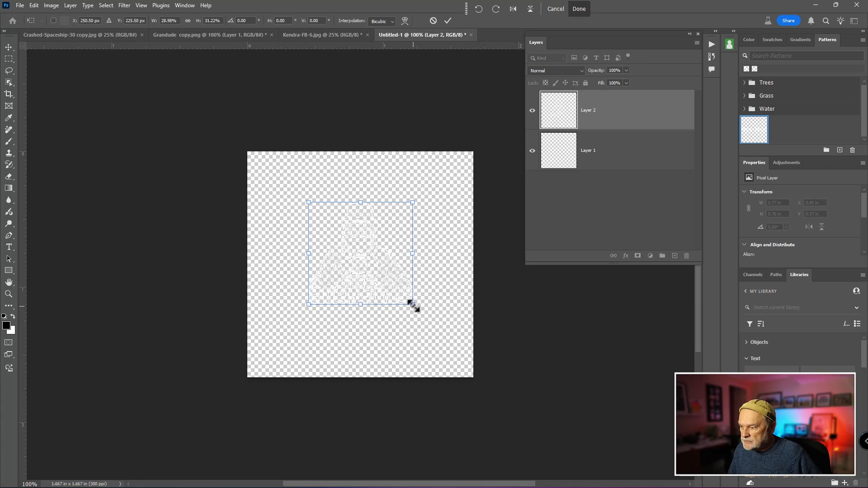
pyautogui.moveTo(413, 304); pyautogui.dragTo(387, 285)
pyautogui.moveTo(362, 254); pyautogui.dragTo(376, 272)
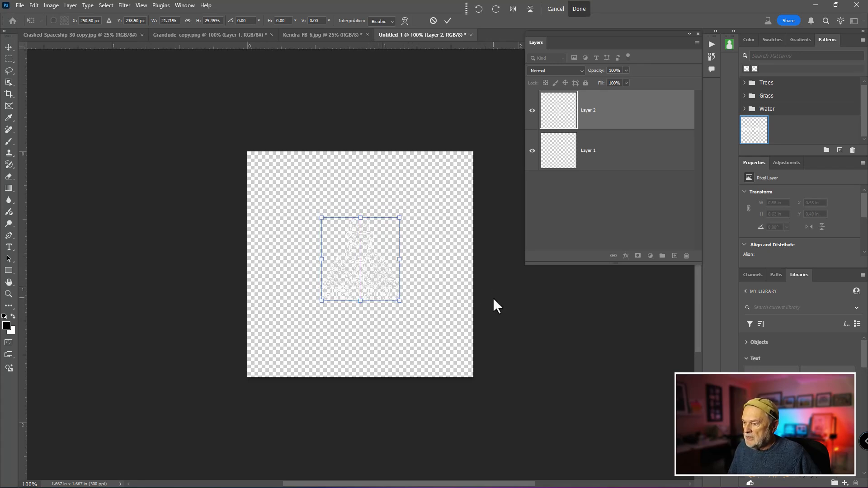
pyautogui.press('Return')
pyautogui.press('t')
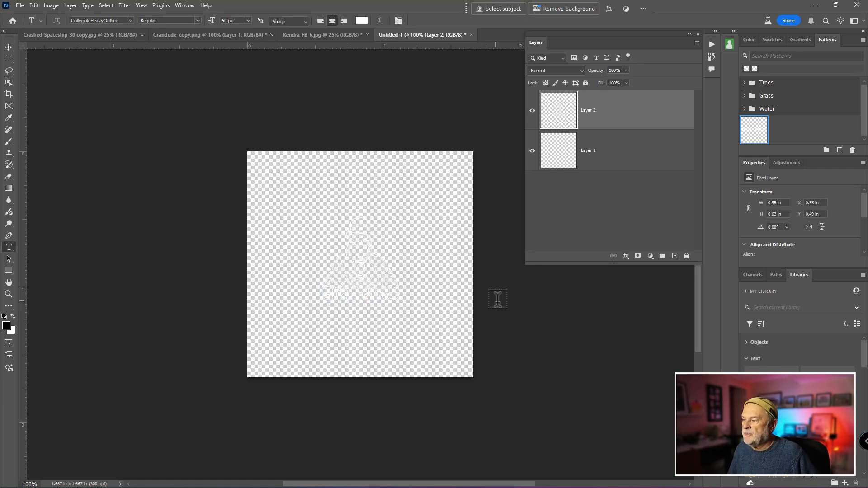
pyautogui.click(572, 157)
pyautogui.press('Delete')
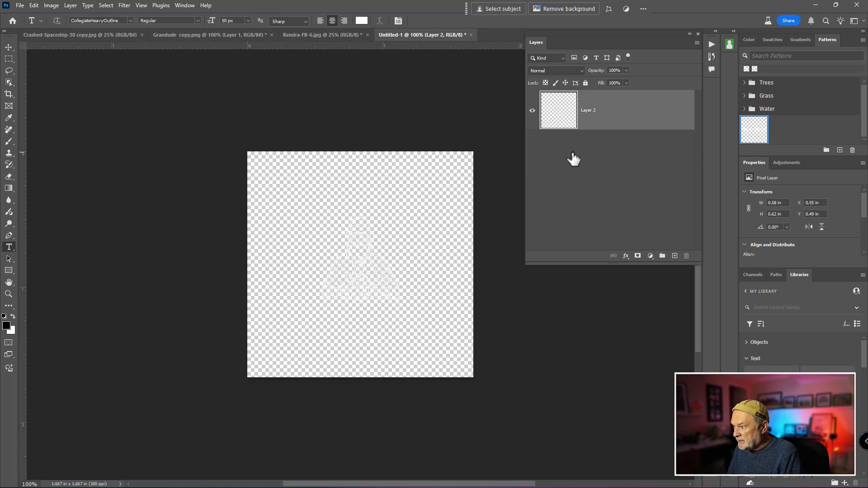
# Step: Check the white graphic against a temporary black (000000) solid color fill layer placed beneath it, and delete that fill layer
pyautogui.click(649, 257)
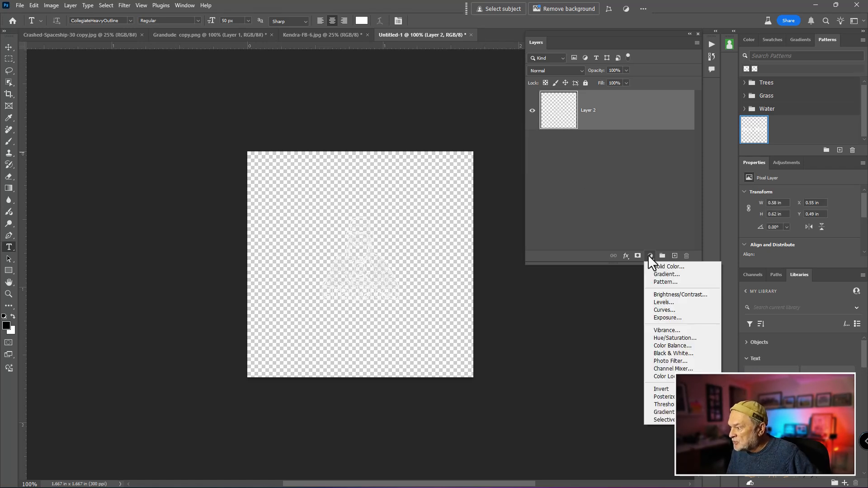
pyautogui.click(647, 266)
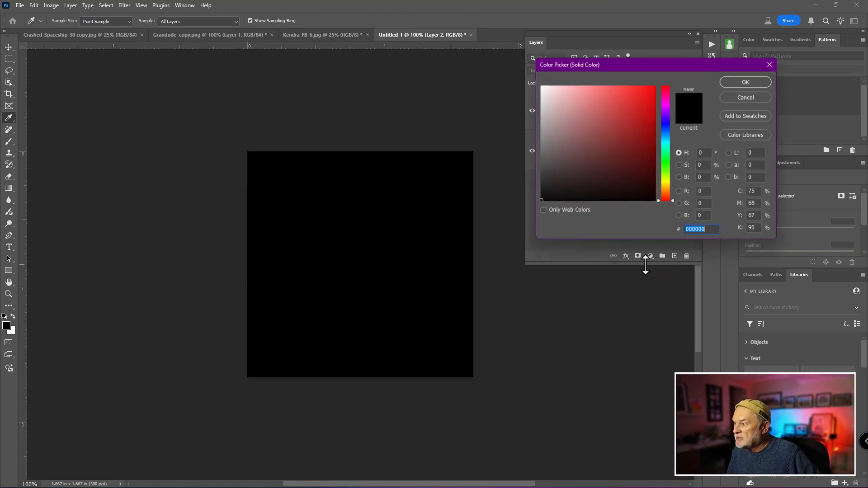
pyautogui.click(751, 82)
pyautogui.press('t')
pyautogui.moveTo(569, 117); pyautogui.dragTo(568, 163)
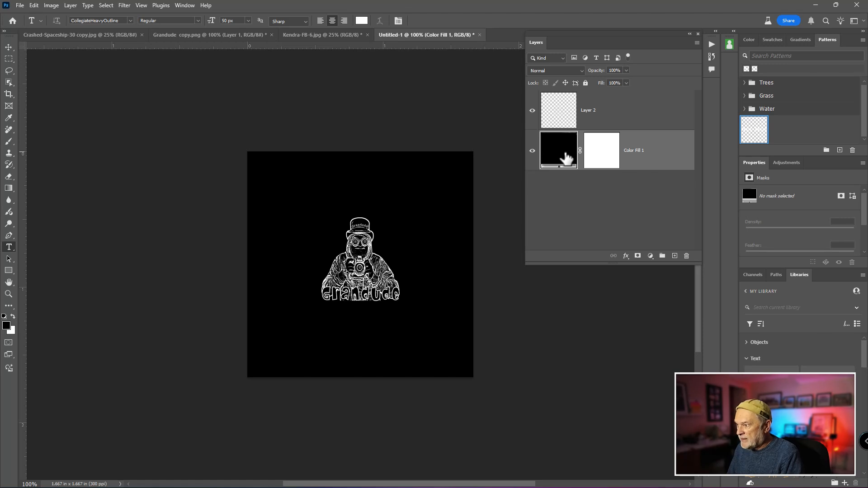
pyautogui.press('Delete')
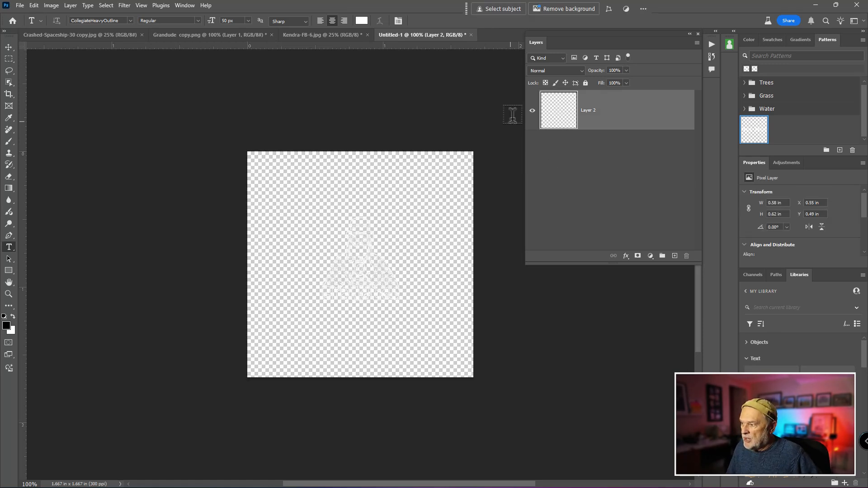
# Step: Toggle the visibility of Layer 2 to check the faint white graphic against the transparent canvas
pyautogui.click(532, 110)
pyautogui.click(532, 110)
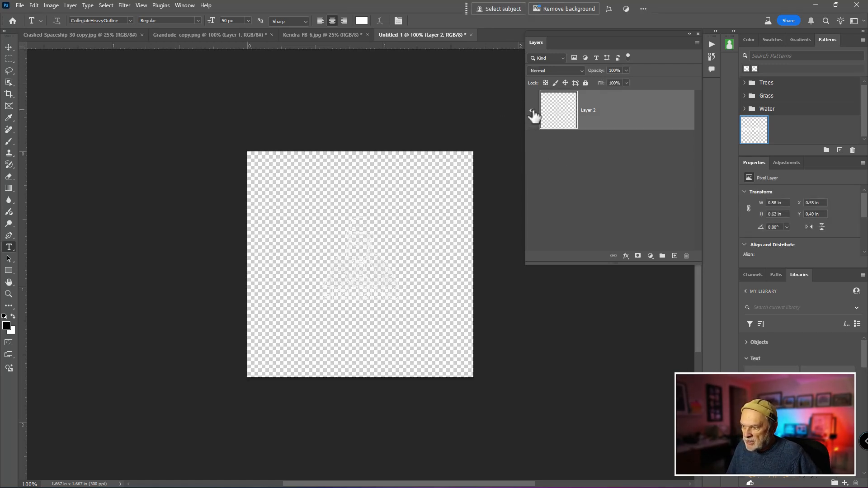
pyautogui.click(532, 110)
pyautogui.click(532, 111)
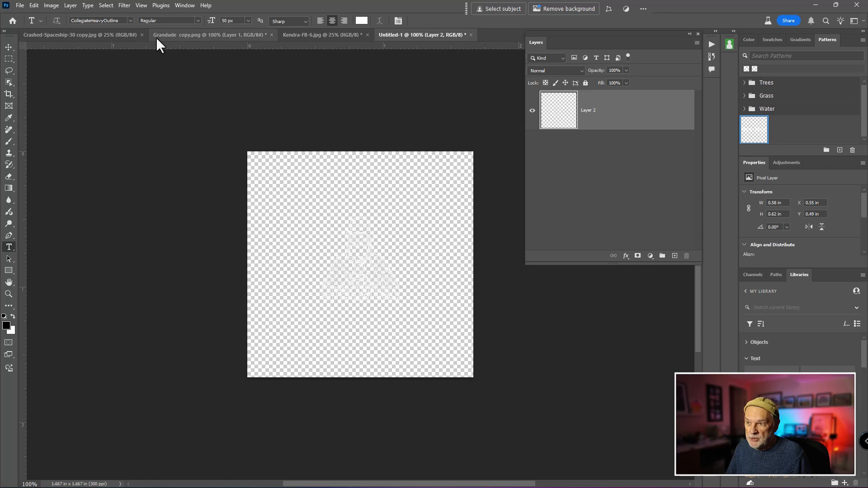
# Step: Examine how the graphic repeats around the Untitled-1 canvas using Pattern Preview, and turn the preview off
pyautogui.click(141, 6)
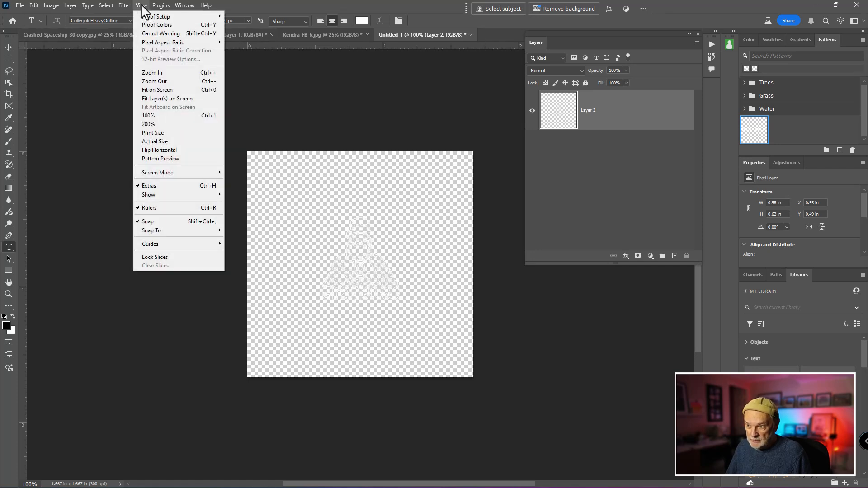
pyautogui.click(164, 158)
pyautogui.click(400, 190)
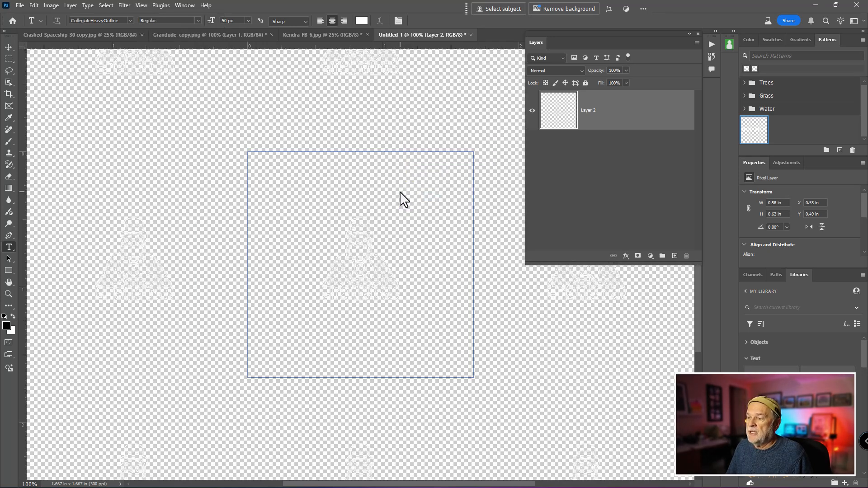
pyautogui.scroll(-3, 386, 238)
pyautogui.scroll(-5, 385, 238)
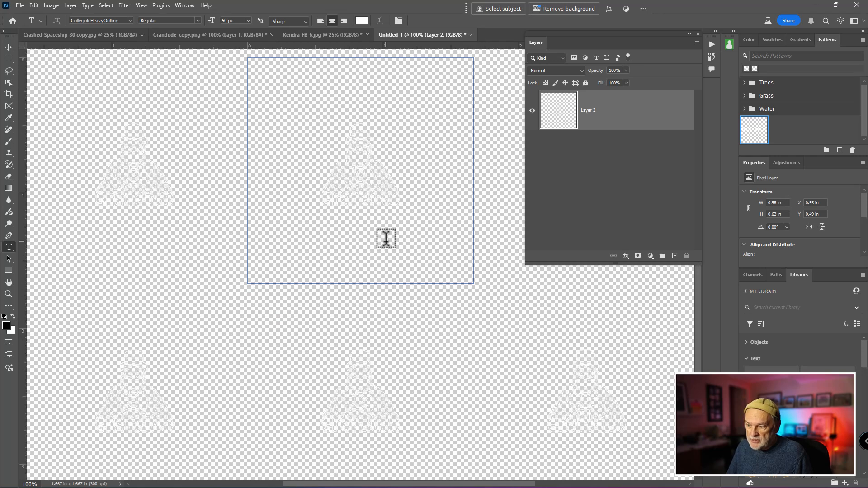
pyautogui.scroll(4, 385, 238)
pyautogui.scroll(2, 385, 239)
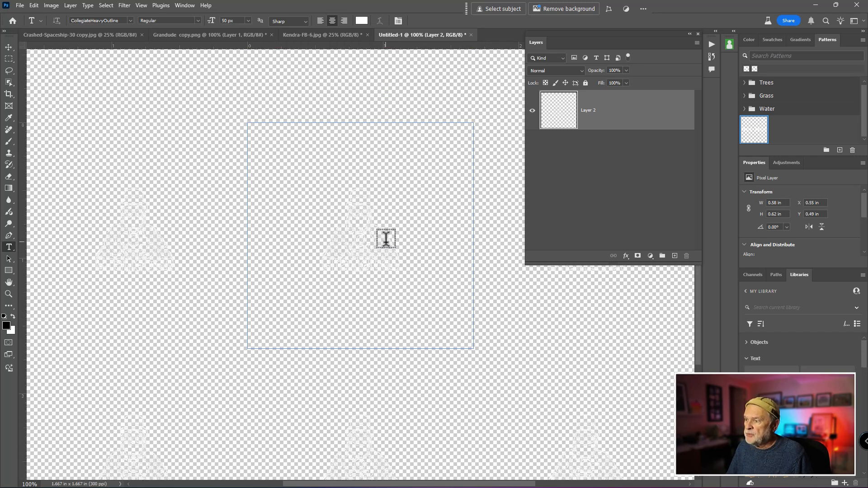
pyautogui.scroll(-2, 386, 238)
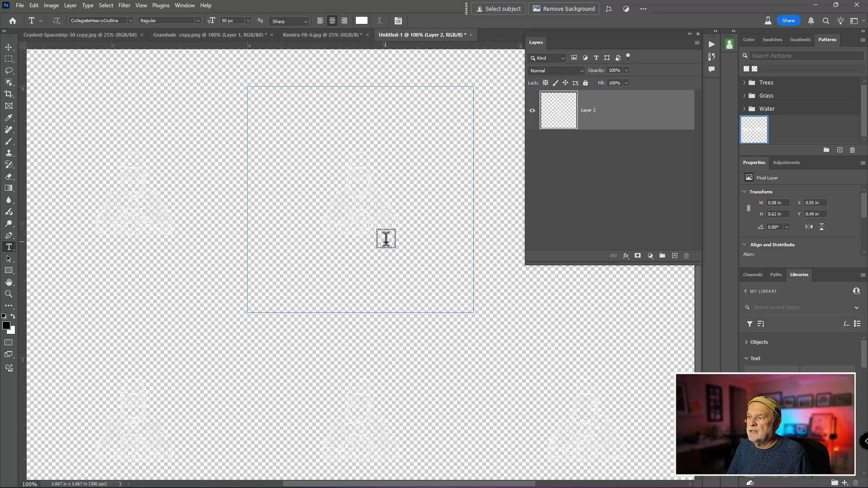
pyautogui.click(142, 5)
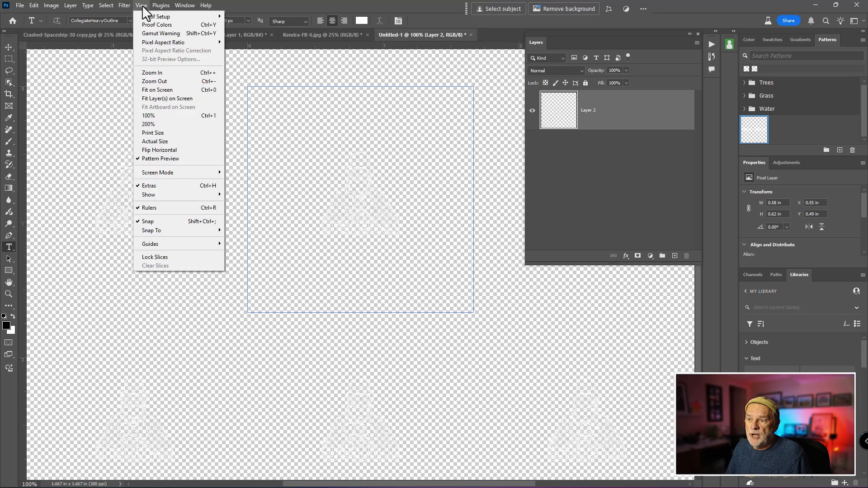
pyautogui.click(155, 158)
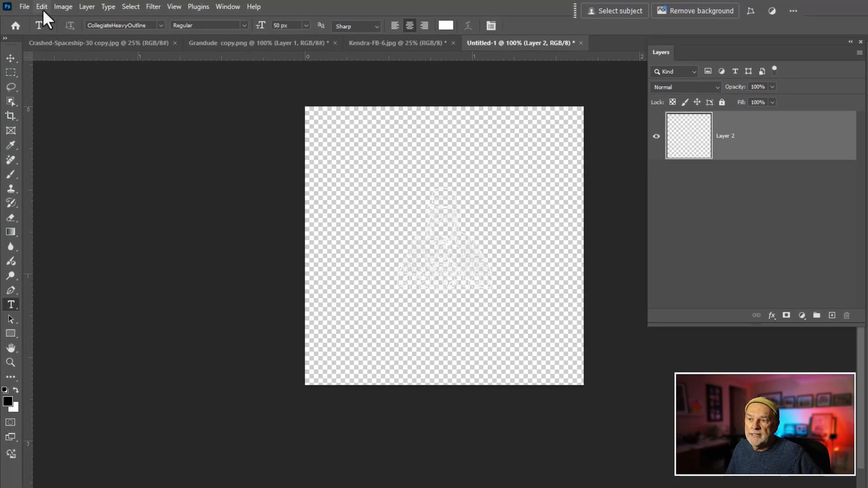
# Step: Define the white Grandude graphic as a pattern named Watermark-2, and select its swatch among the saved patterns
pyautogui.click(34, 6)
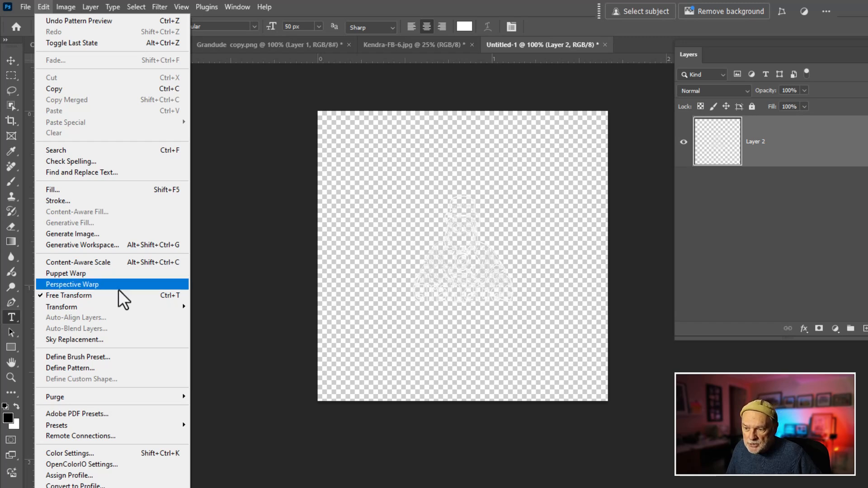
pyautogui.click(96, 367)
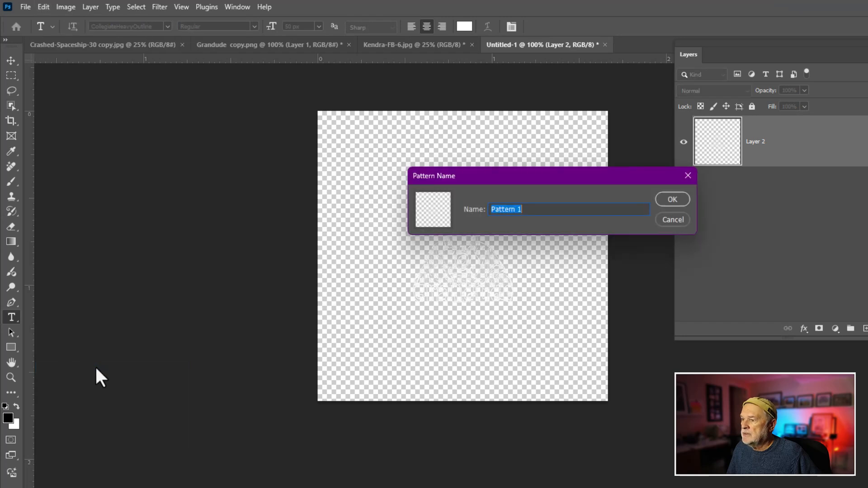
pyautogui.write('W')
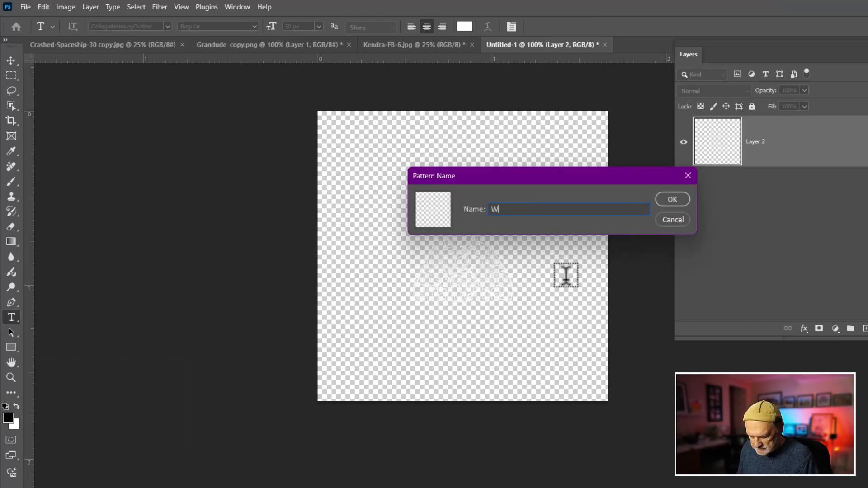
pyautogui.write('atter')
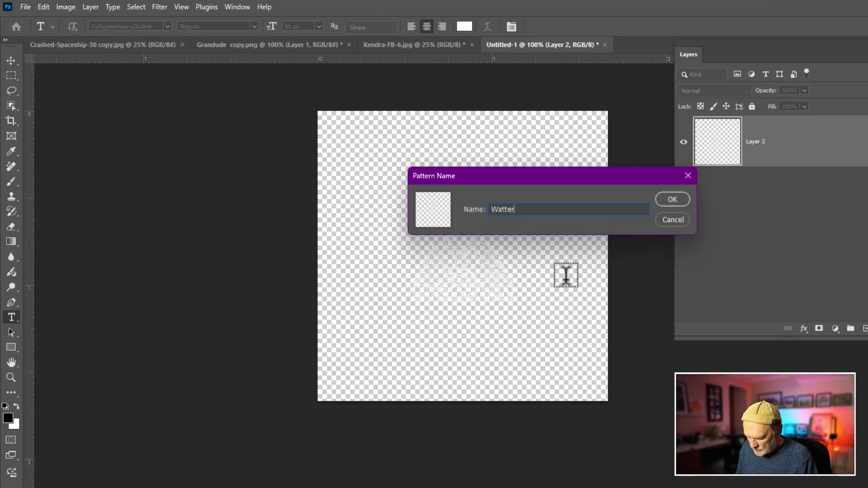
pyautogui.write('mark')
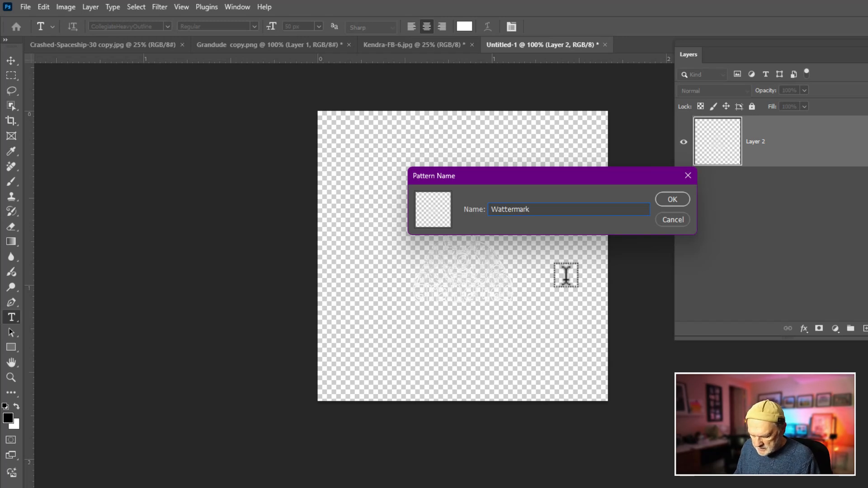
pyautogui.write('-2')
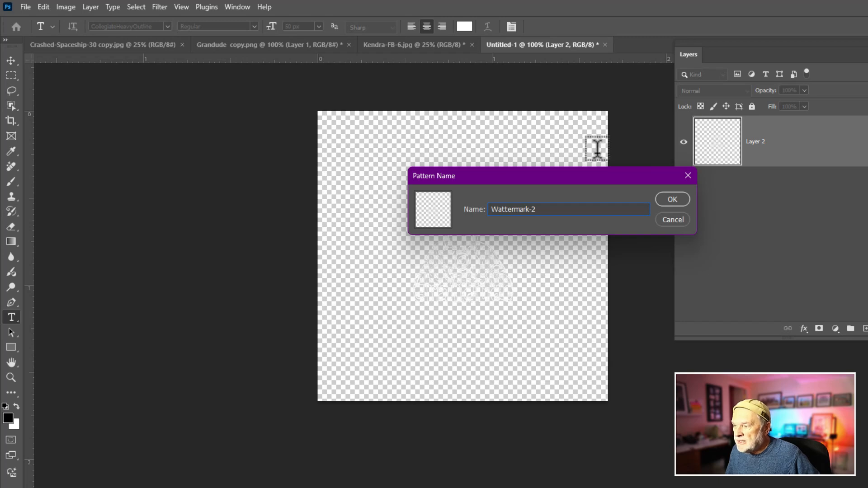
pyautogui.click(503, 209)
pyautogui.press('BackSpace')
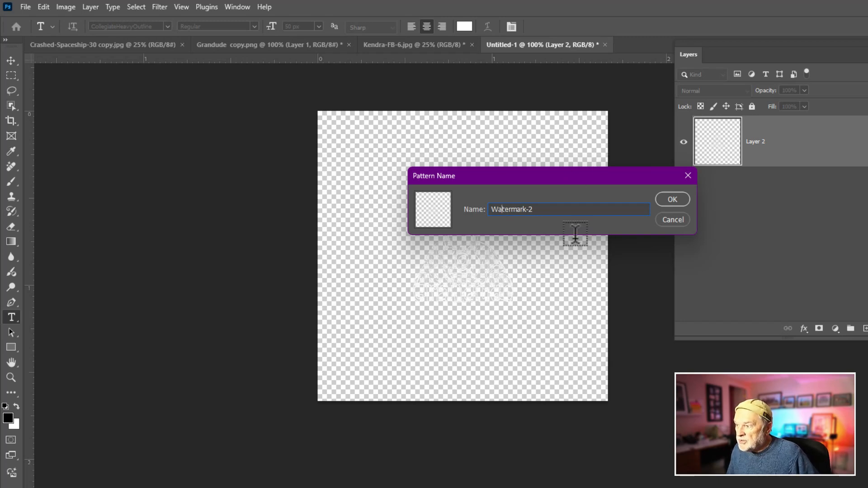
pyautogui.click(671, 200)
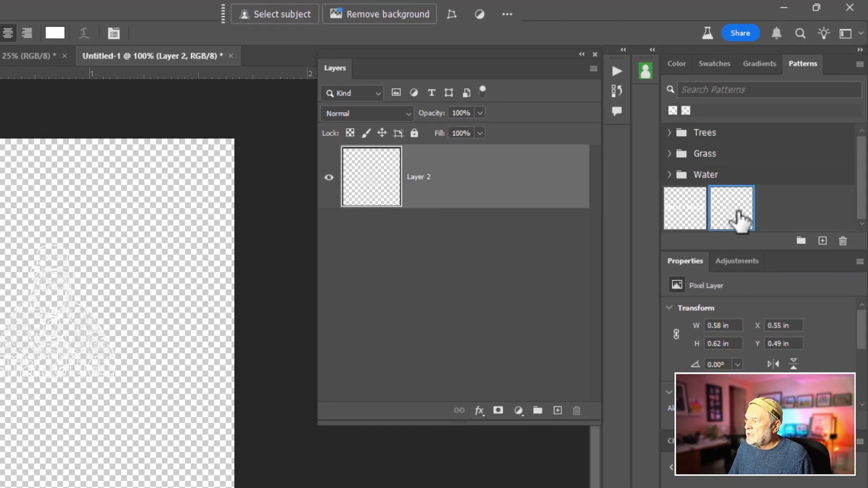
pyautogui.click(736, 213)
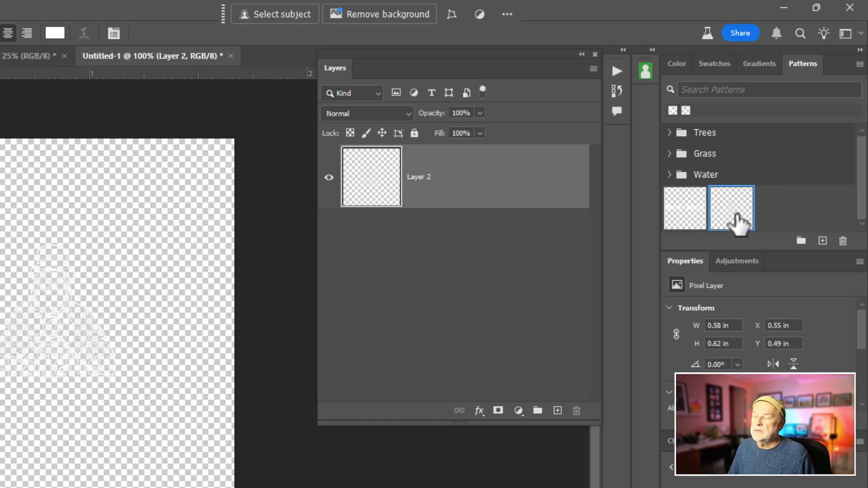
pyautogui.click(737, 216)
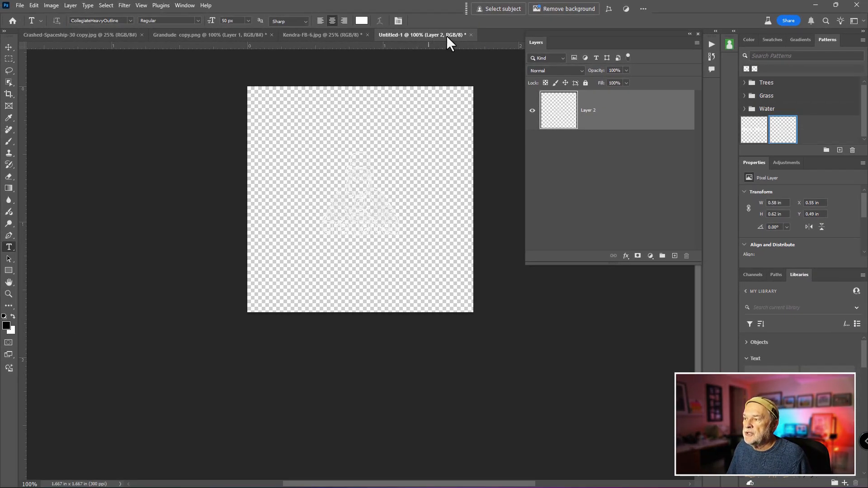
# Step: Close Untitled-1, Kendra-FB-6.jpg and Grandude copy.png without saving their changes
pyautogui.click(471, 34)
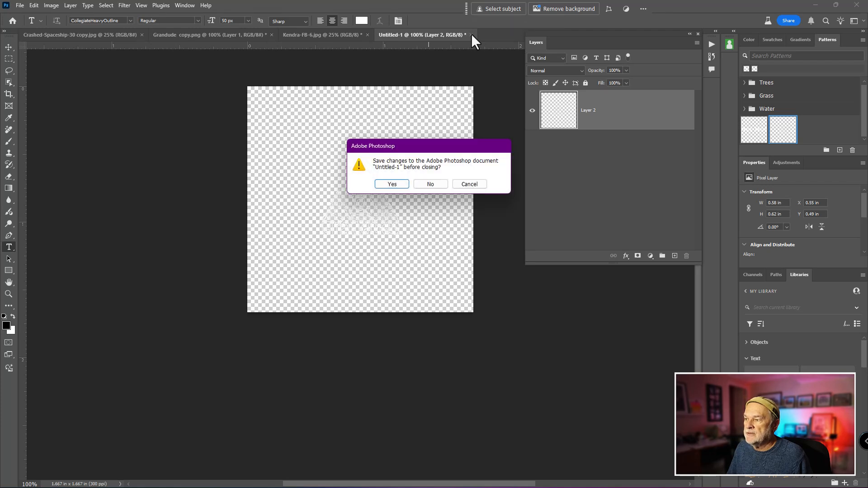
pyautogui.click(444, 186)
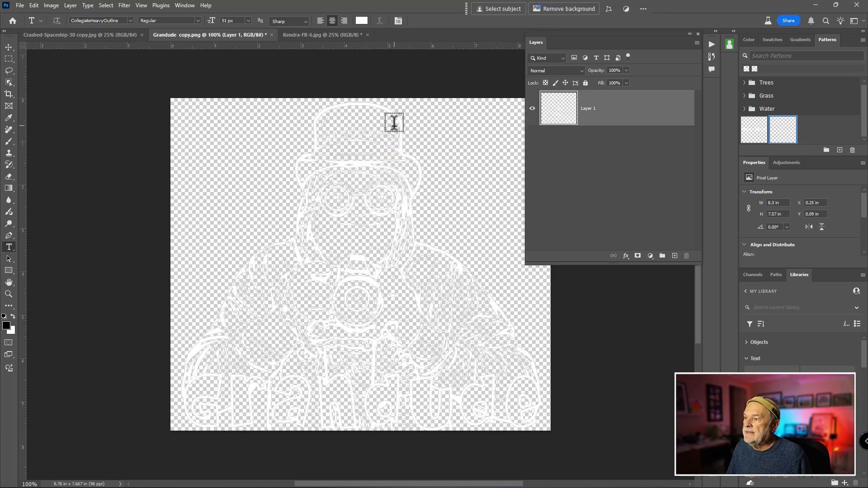
pyautogui.click(367, 35)
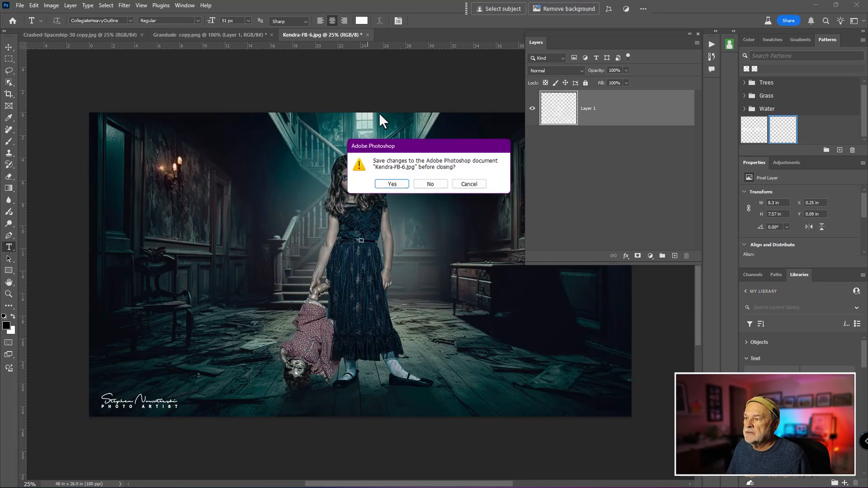
pyautogui.click(428, 183)
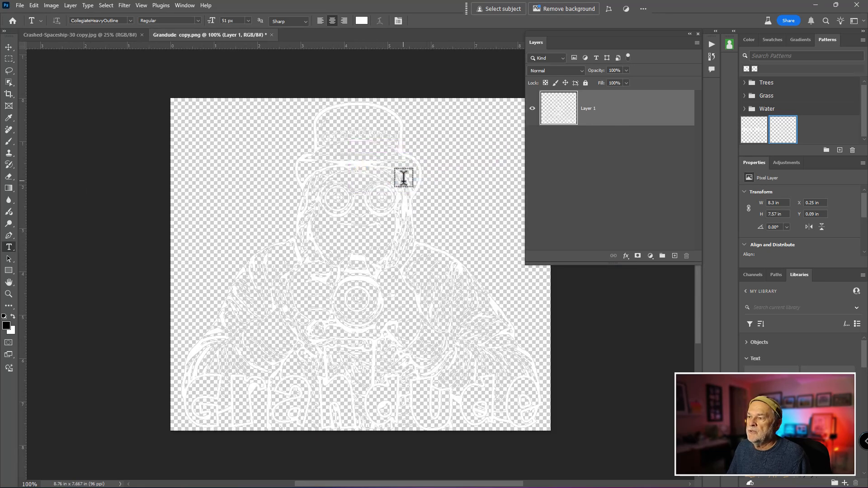
pyautogui.click(272, 34)
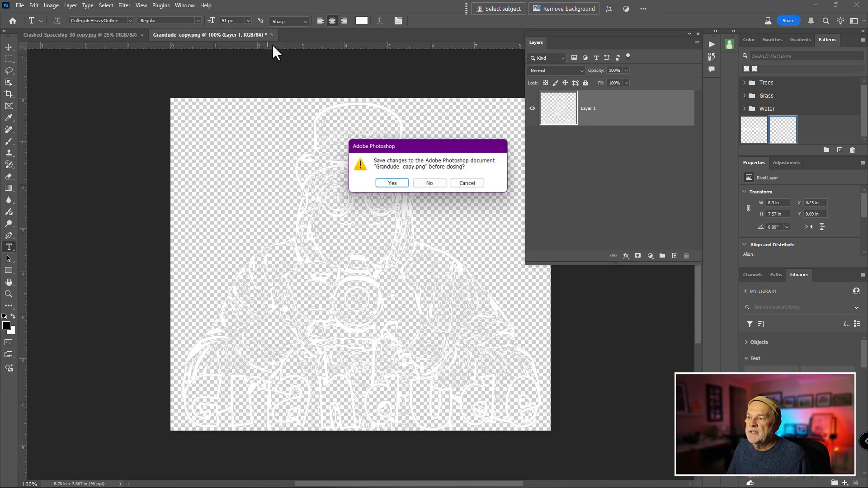
pyautogui.click(421, 183)
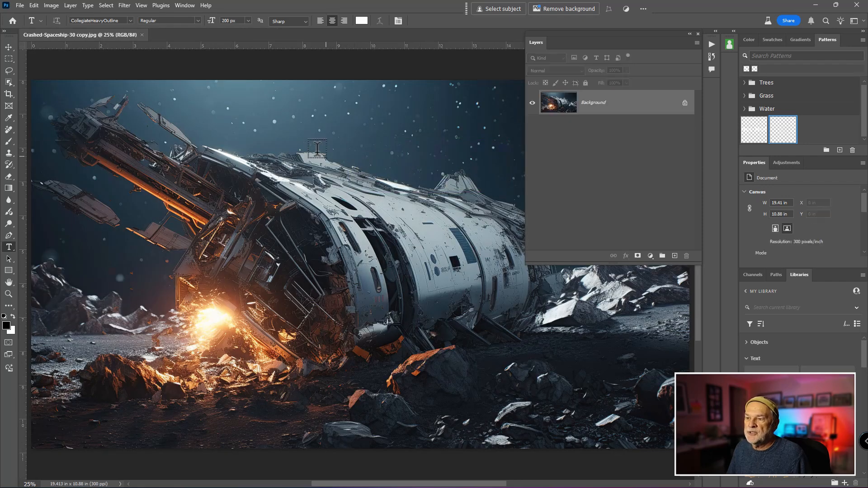
# Step: Open the sample image Kendra-FB-6.jpg and apply the Watermark-2 pattern over it as a pattern fill layer
pyautogui.hotkey('ctrl', 'o')
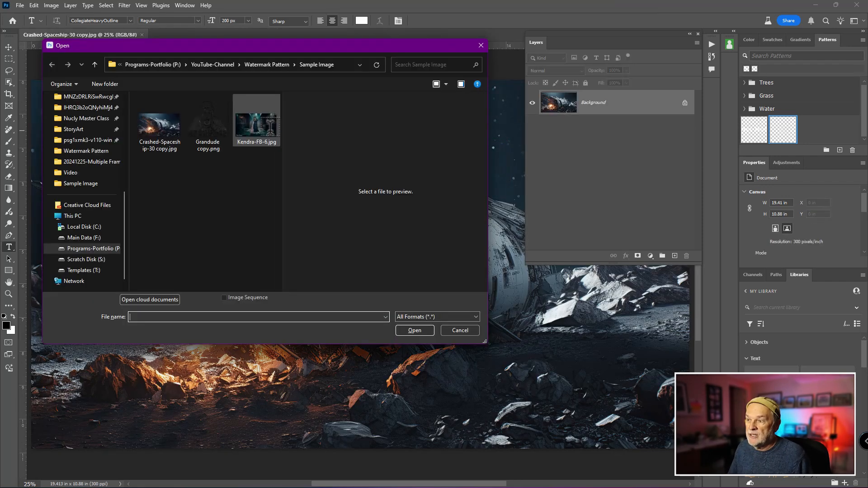
pyautogui.doubleClick(261, 130)
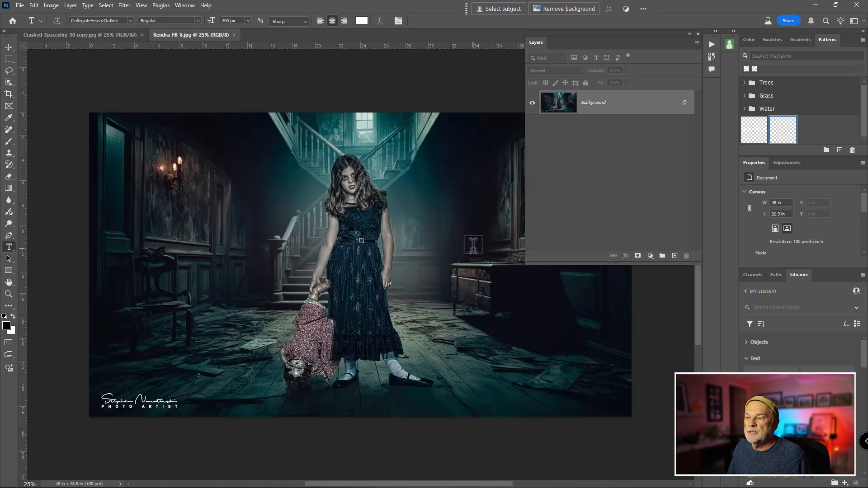
pyautogui.moveTo(794, 143); pyautogui.dragTo(335, 245)
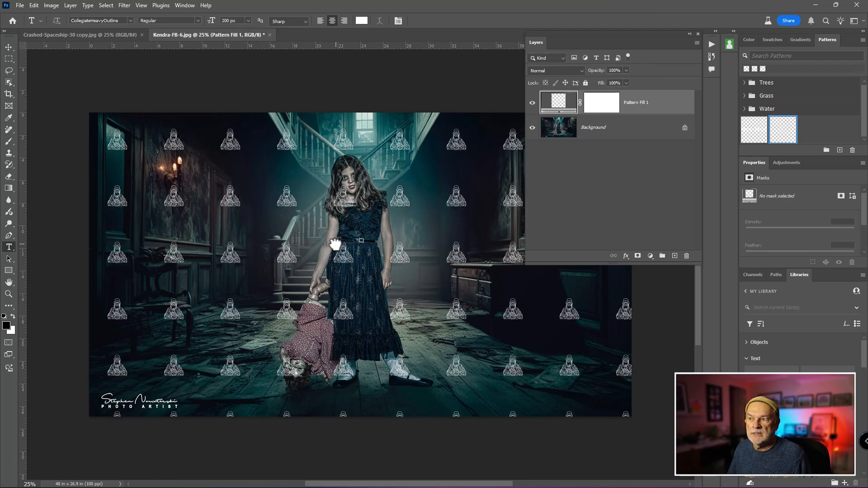
# Step: Rotate the watermark pattern fill to an angle of 46.9° and lower its layer opacity to 50%
pyautogui.doubleClick(559, 105)
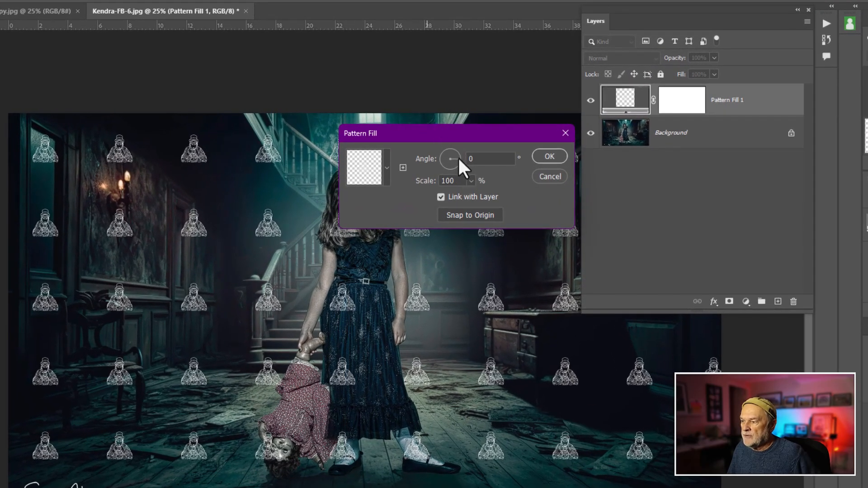
pyautogui.moveTo(458, 156); pyautogui.dragTo(456, 150)
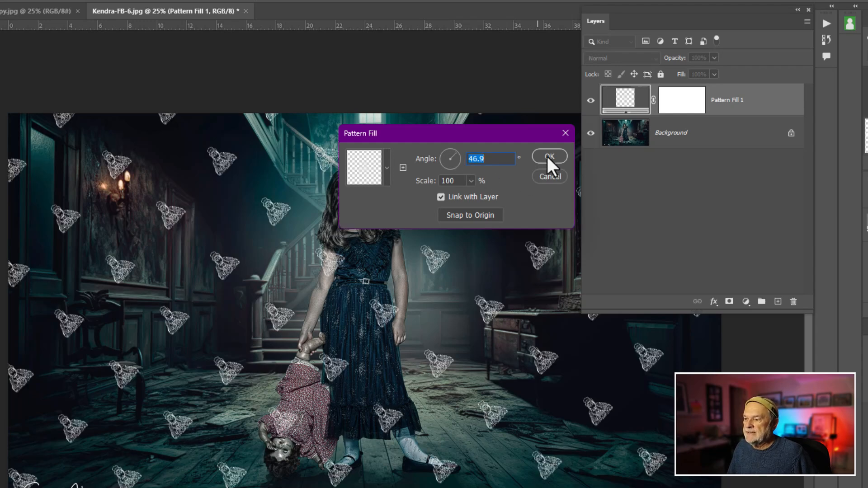
pyautogui.click(549, 157)
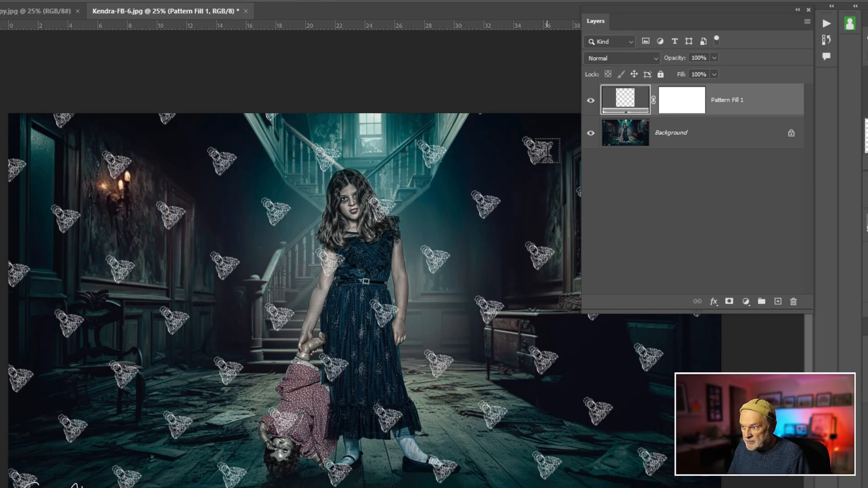
pyautogui.press('5')
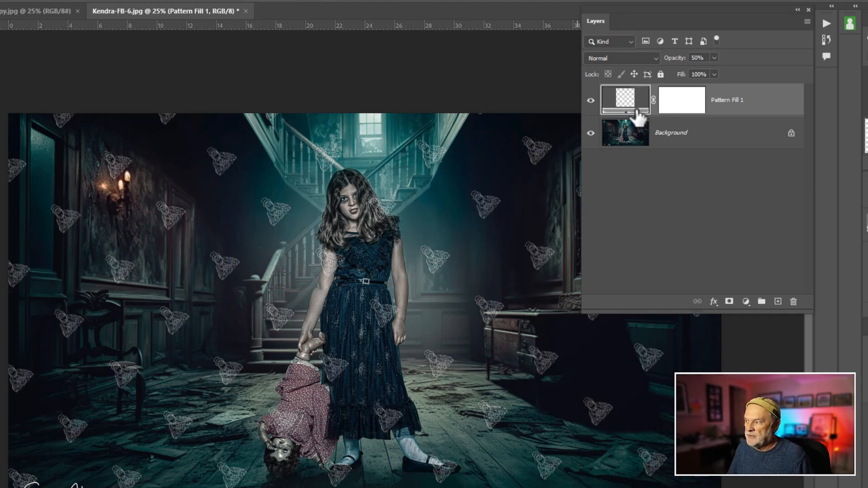
pyautogui.press('ctrl')
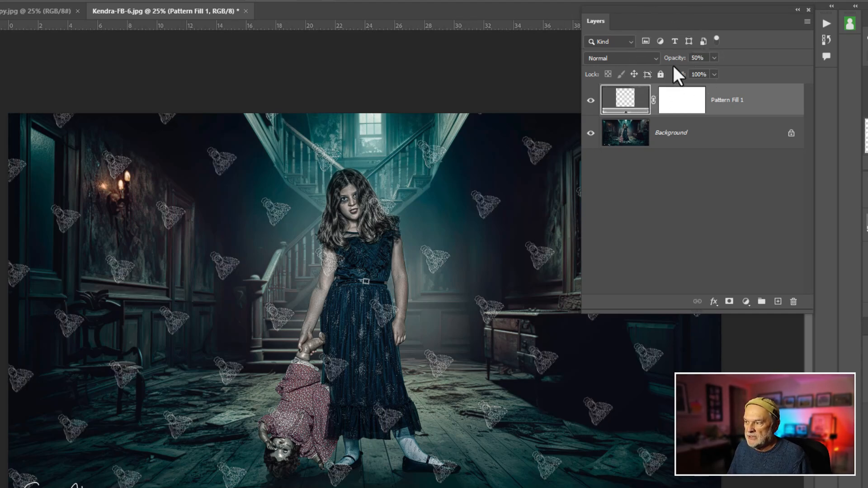
# Step: Scale the watermark pattern fill to 78%, and delete the pattern fill layer from the Kendra image
pyautogui.doubleClick(626, 97)
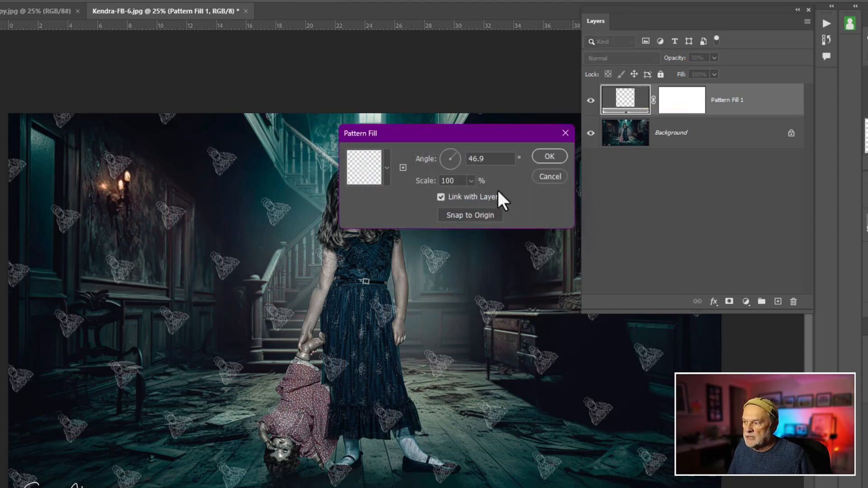
pyautogui.click(470, 180)
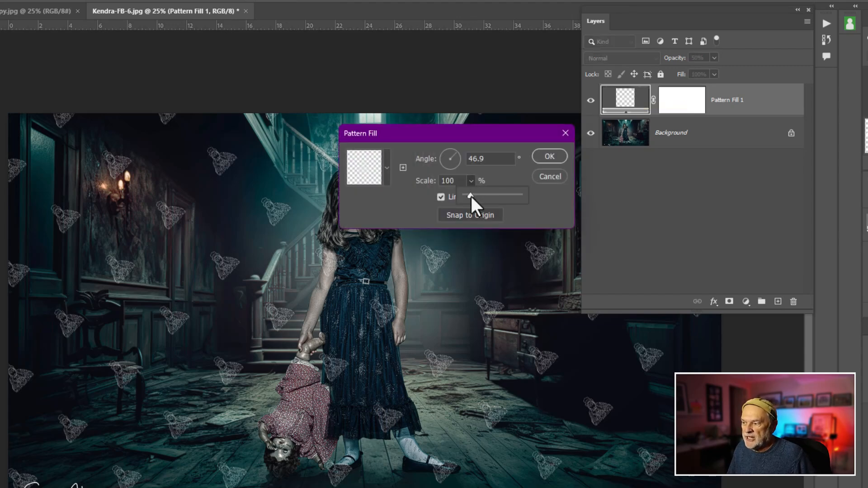
pyautogui.moveTo(471, 196)
pyautogui.mouseDown()
pyautogui.moveTo(484, 197)
pyautogui.moveTo(473, 198)
pyautogui.mouseUp()
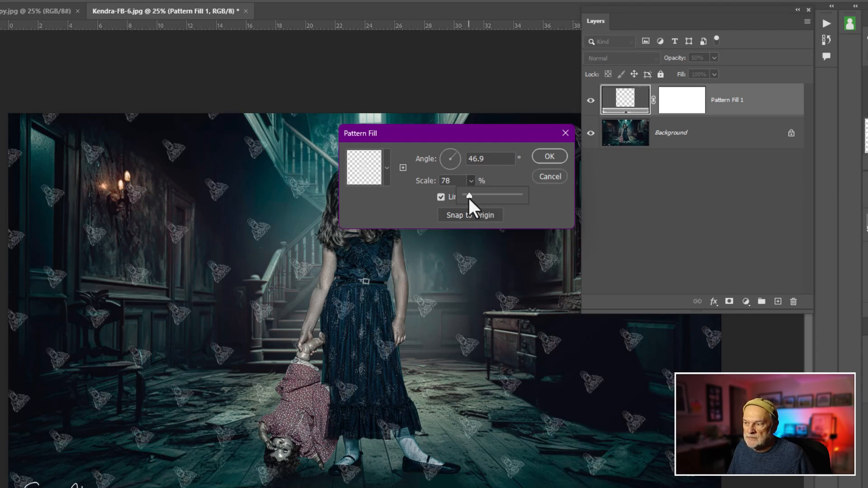
pyautogui.click(549, 157)
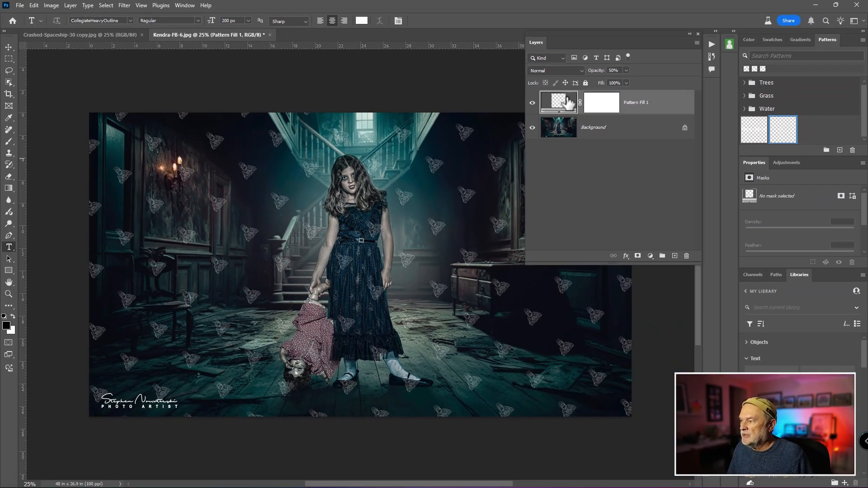
pyautogui.press('Delete')
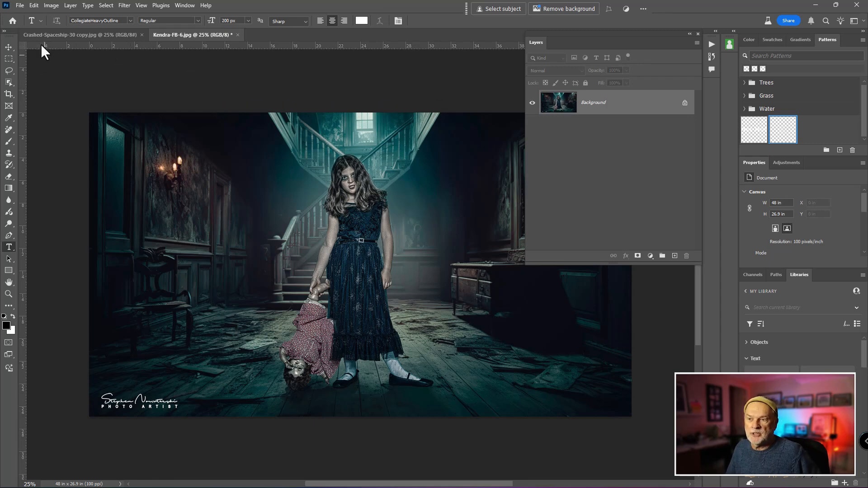
# Step: Create a new 500 by 500 pixel document at 300 pixels/inch with transparent background contents
pyautogui.click(19, 5)
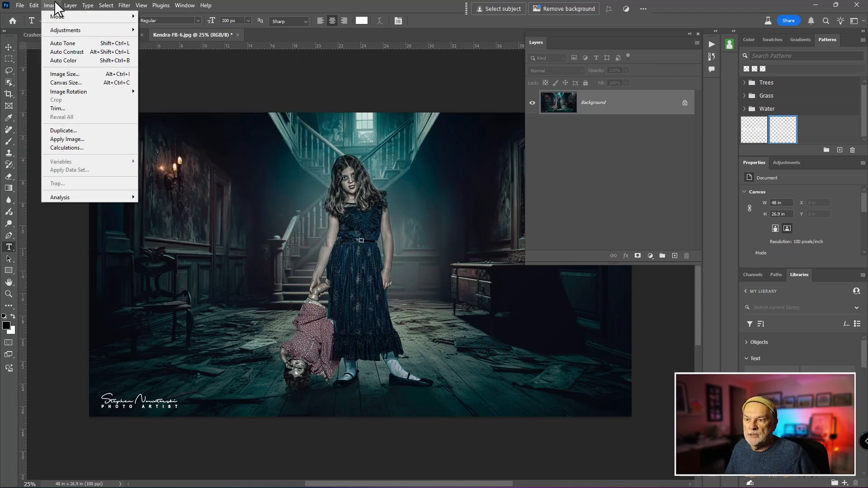
pyautogui.moveTo(32, 8)
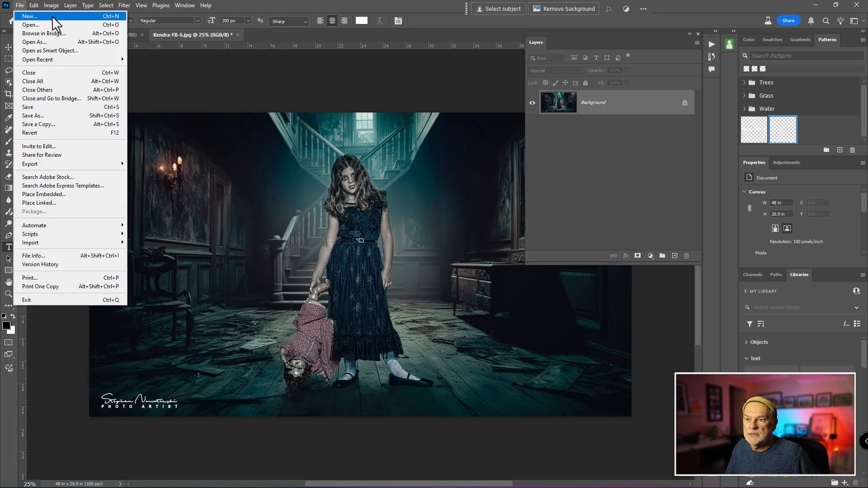
pyautogui.click(52, 16)
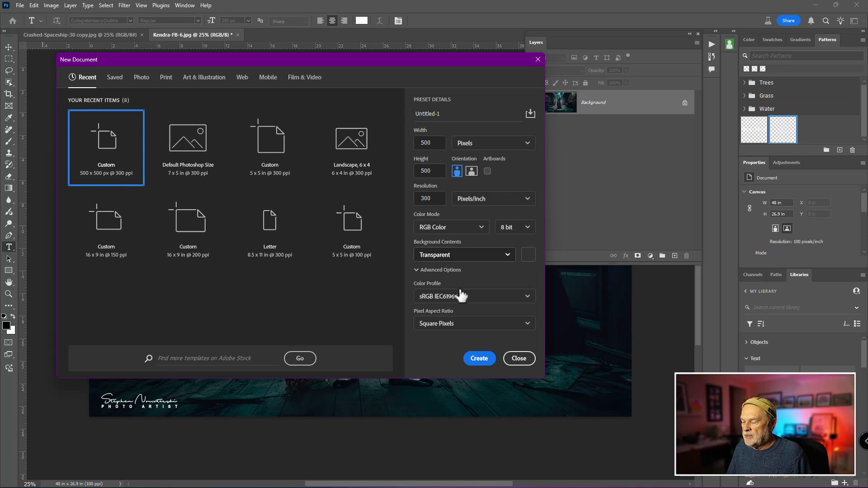
pyautogui.click(479, 359)
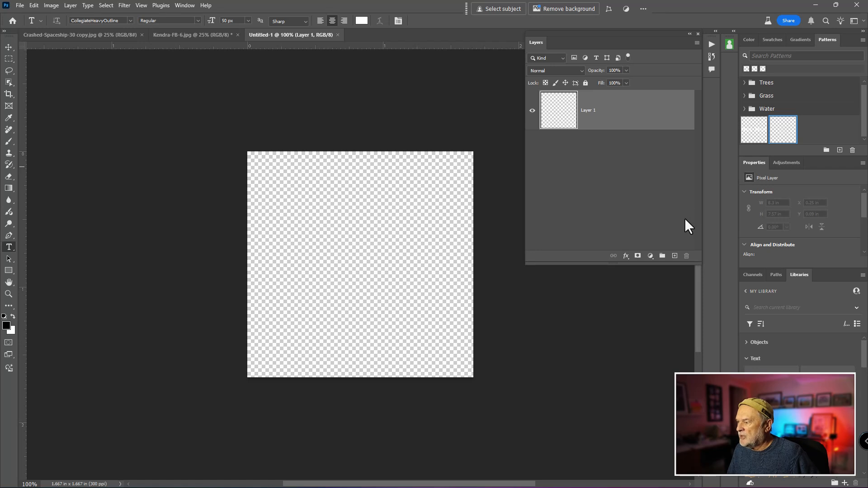
# Step: Add a black (000000) solid color fill layer to the new document
pyautogui.click(650, 256)
pyautogui.click(662, 267)
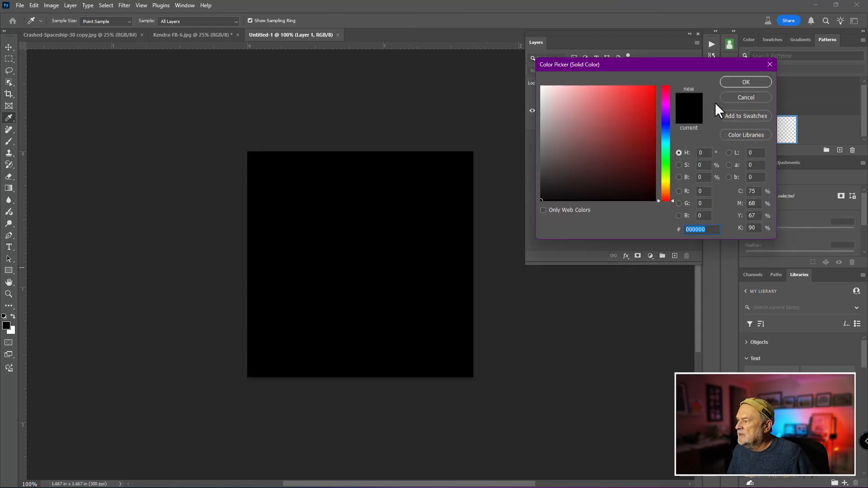
pyautogui.click(737, 82)
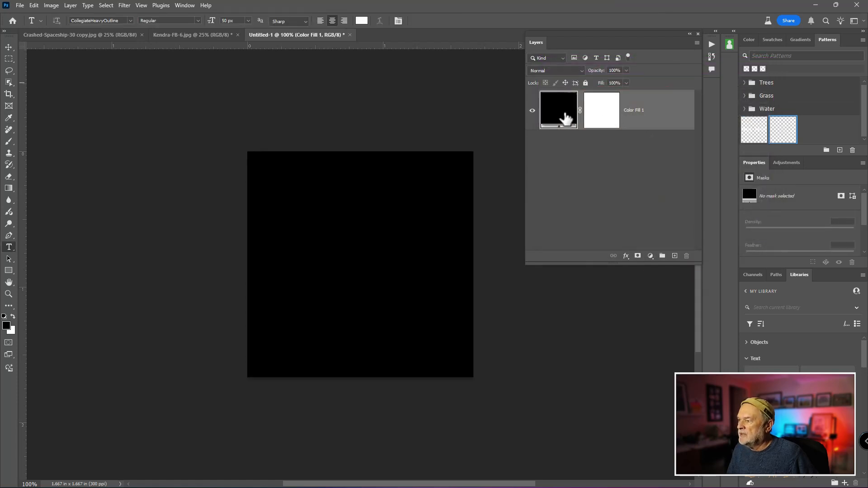
# Step: On a new layer, add white "Photo Artist" text across the middle of the canvas, leaving a double space between the words
pyautogui.click(674, 256)
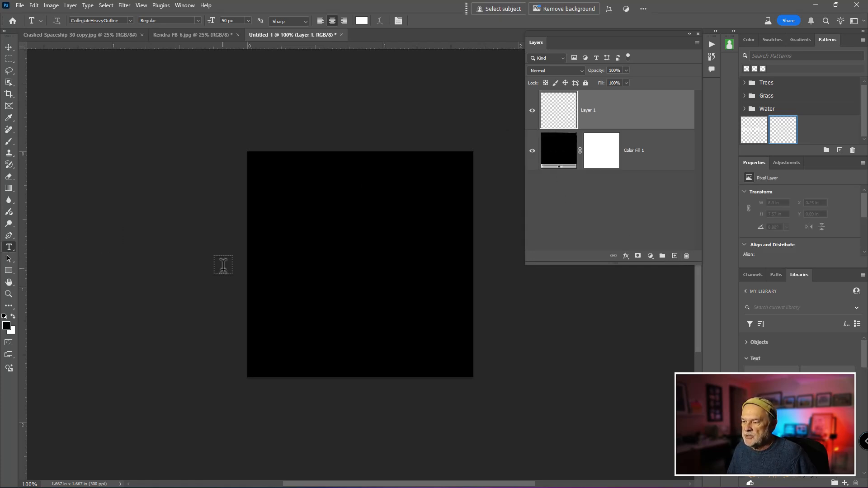
pyautogui.click(356, 256)
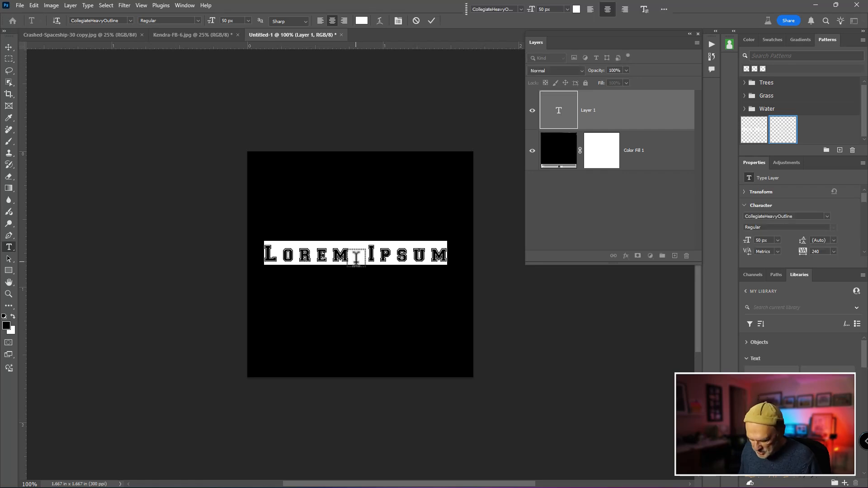
pyautogui.write('Pro')
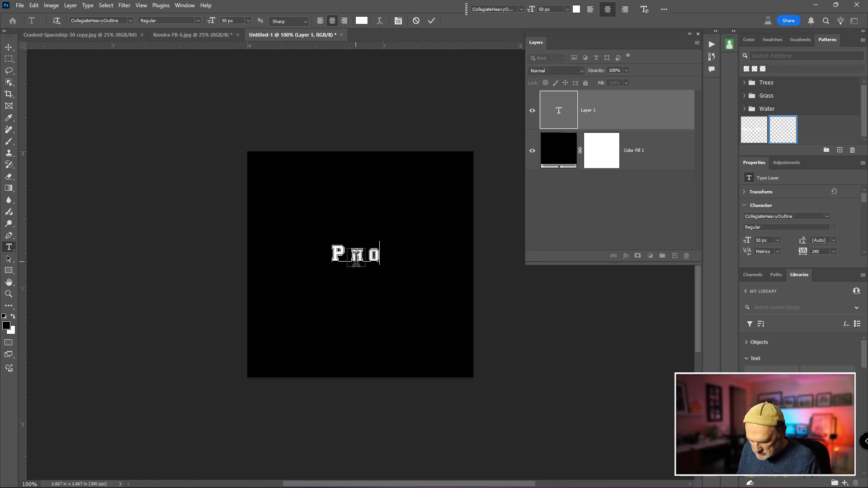
pyautogui.write('to  A')
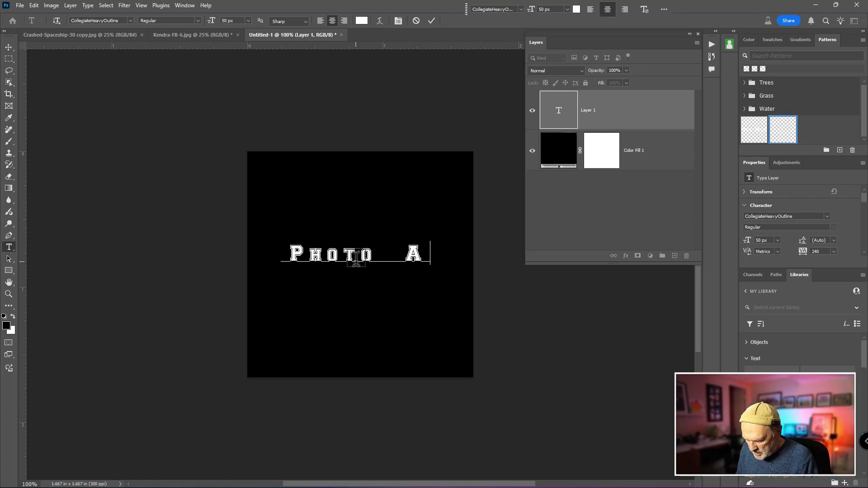
pyautogui.write('rtist')
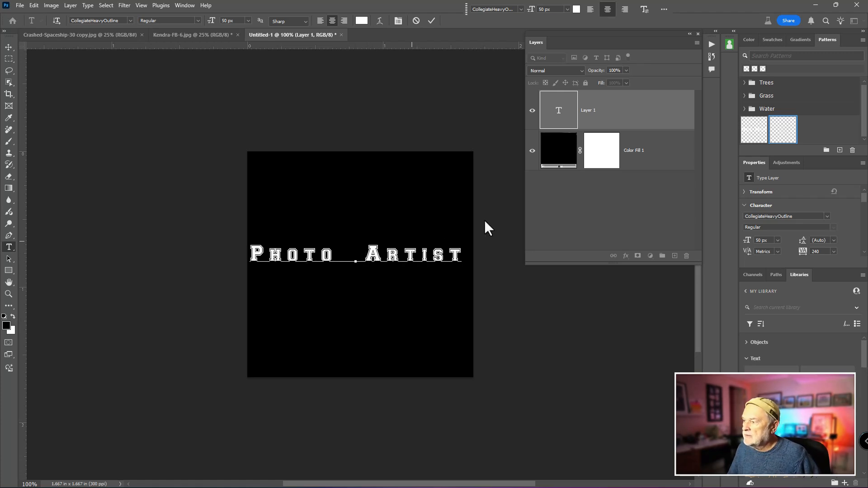
pyautogui.click(554, 117)
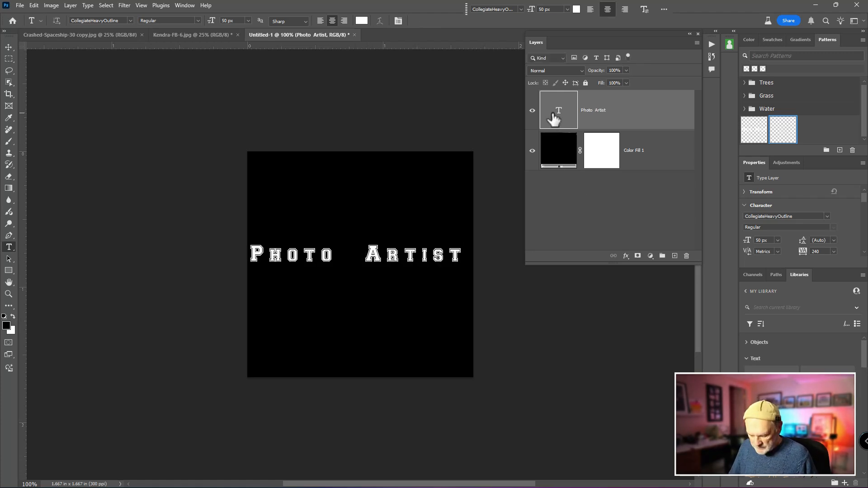
# Step: Centre the Photo Artist text horizontally on the canvas and stretch its height to about 162%, keeping the width at 100%
pyautogui.hotkey('ctrl', 't')
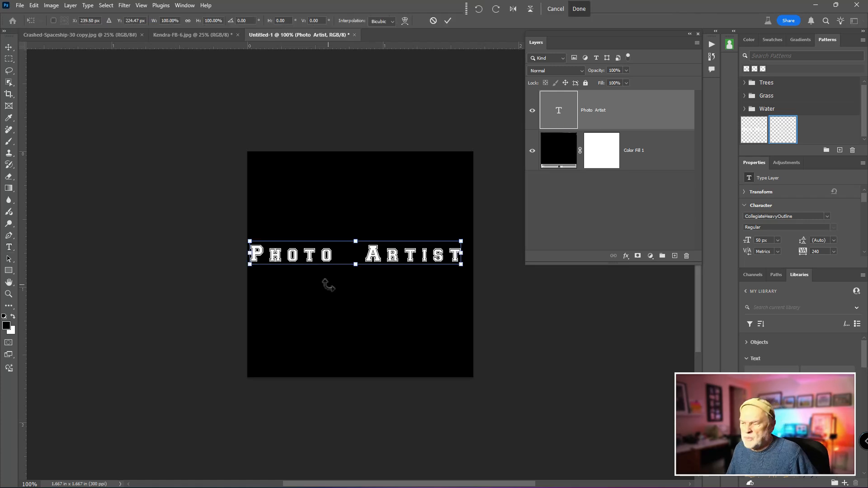
pyautogui.moveTo(403, 252); pyautogui.dragTo(408, 252)
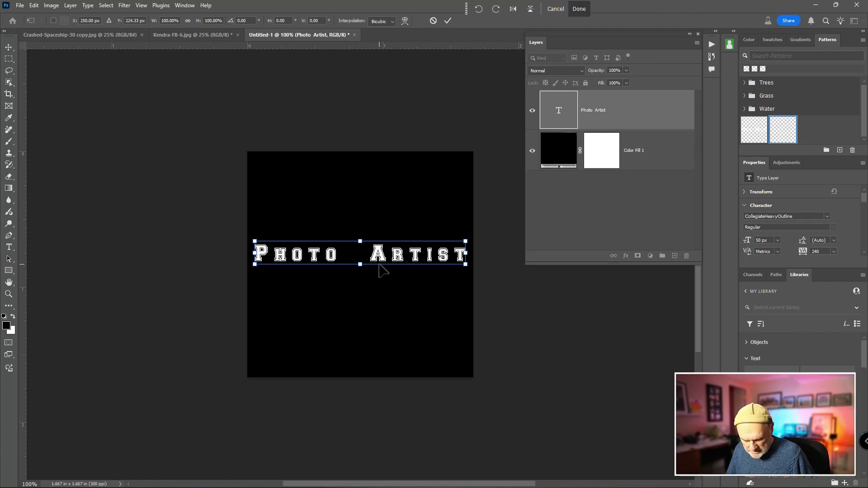
pyautogui.moveTo(360, 265); pyautogui.dragTo(394, 261)
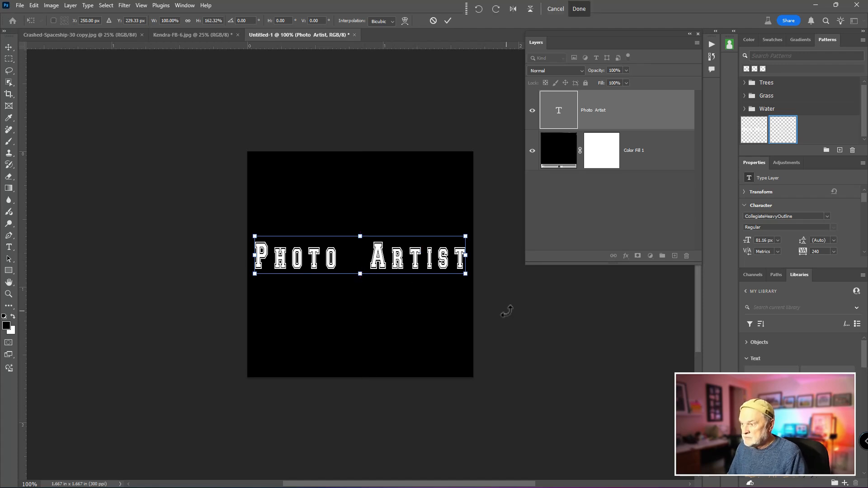
pyautogui.press('Return')
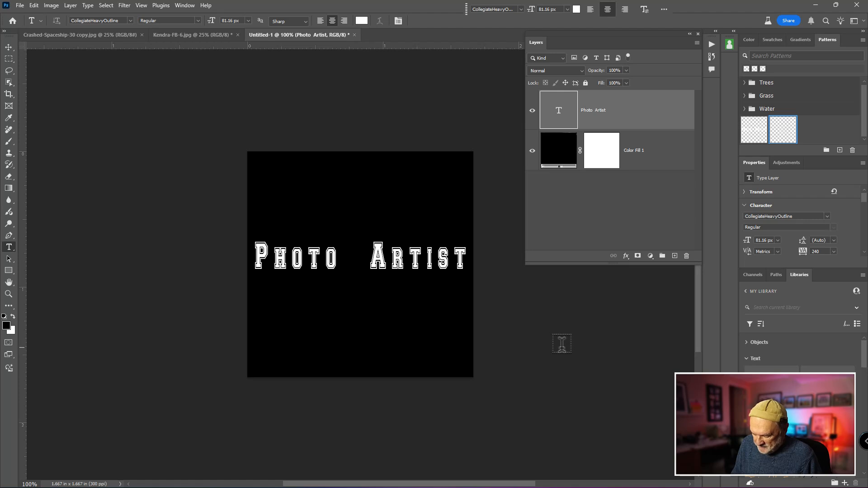
# Step: Open Grandude copy.png, fill the selected black line art with white, and deselect it
pyautogui.hotkey('ctrl', 'o')
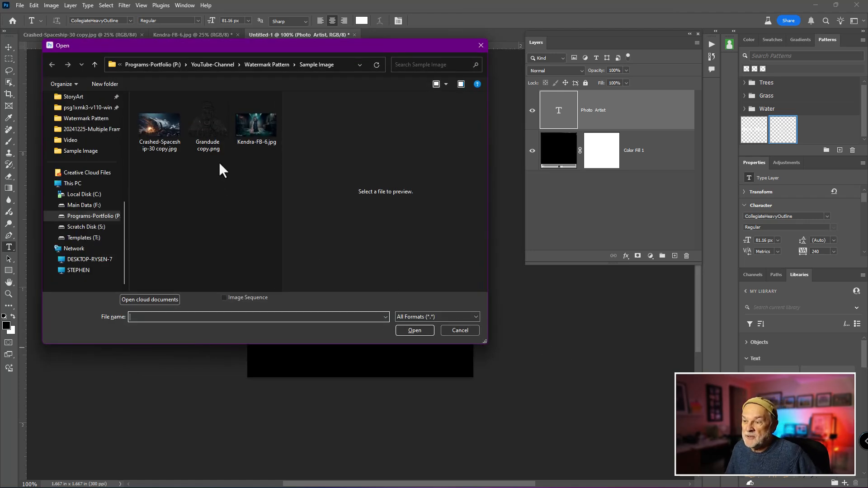
pyautogui.doubleClick(214, 129)
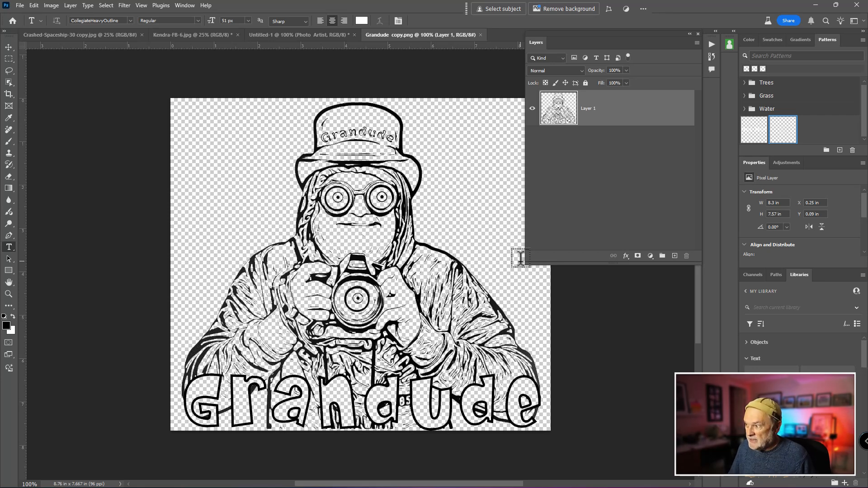
pyautogui.keyDown('ctrl'); pyautogui.click(567, 109); pyautogui.keyUp('ctrl')
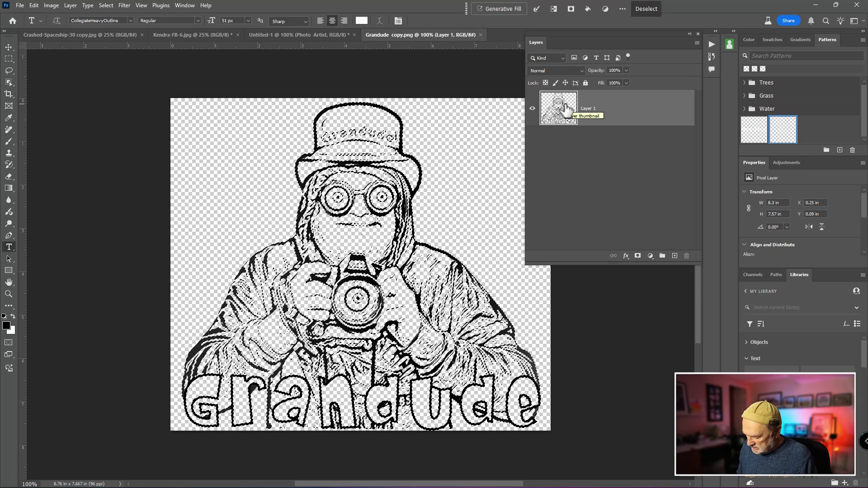
pyautogui.press('Delete')
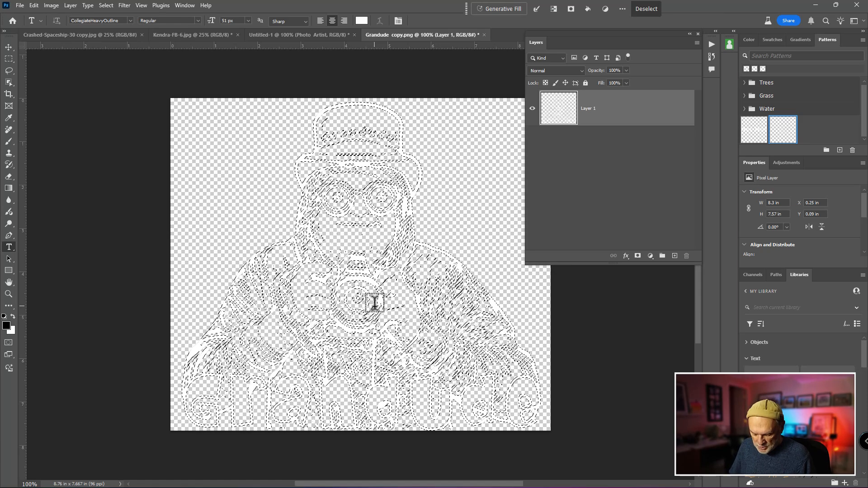
pyautogui.hotkey('ctrl', 'd')
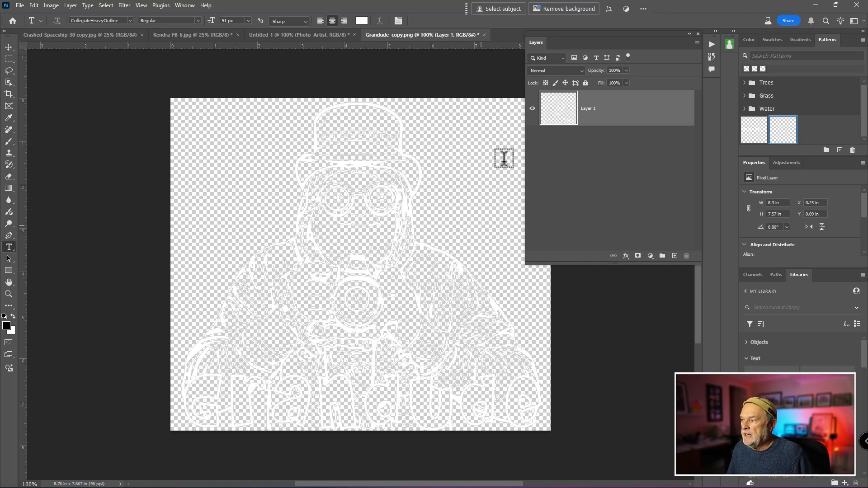
# Step: Copy the white Grandude graphic into the Photo Artist document and scale it down to about 14%
pyautogui.moveTo(563, 115); pyautogui.dragTo(349, 219)
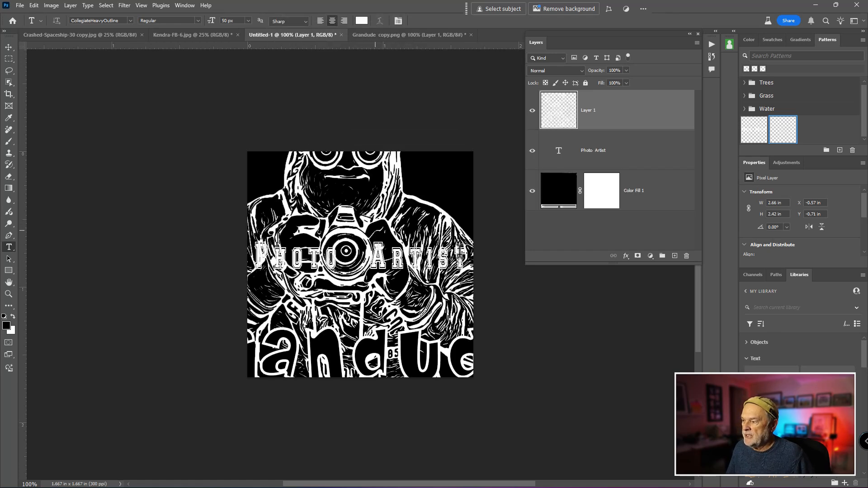
pyautogui.hotkey('ctrl', 't')
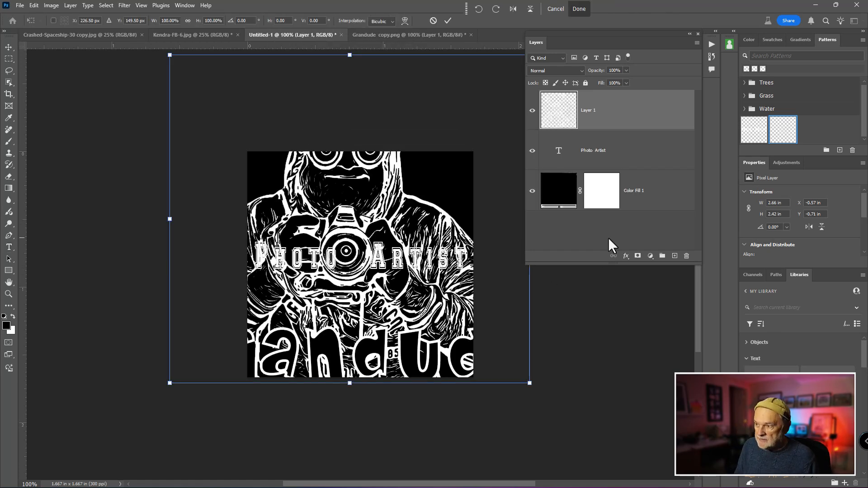
pyautogui.moveTo(530, 383); pyautogui.dragTo(401, 335)
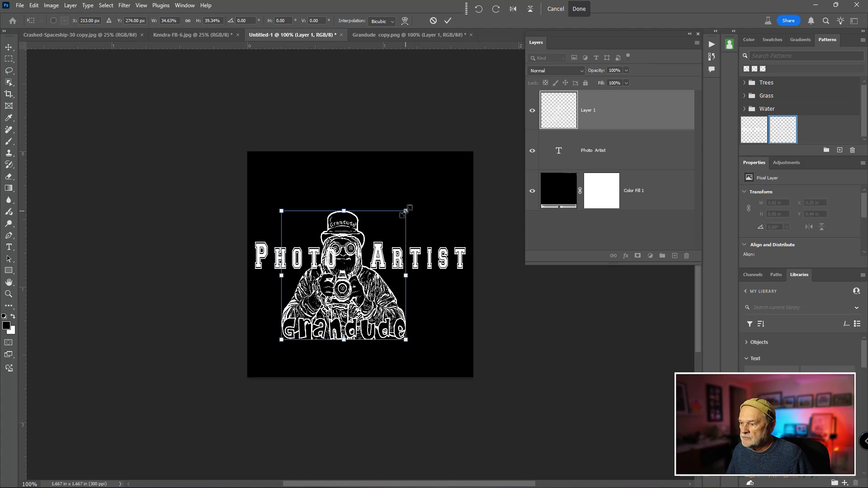
pyautogui.moveTo(406, 207); pyautogui.dragTo(365, 291)
# Step: Nudge the small Grandude graphic into the gap between the words Photo and Artist and apply the transform
pyautogui.press('Up')
pyautogui.press('Up')
pyautogui.press('Up')
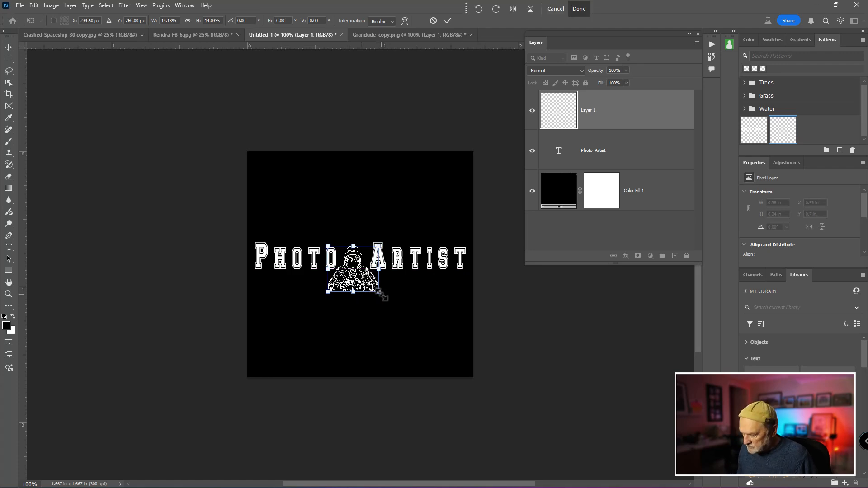
pyautogui.press('Right')
pyautogui.press('Right')
pyautogui.press('Right')
pyautogui.press('Left')
pyautogui.press('Left')
pyautogui.press('Left')
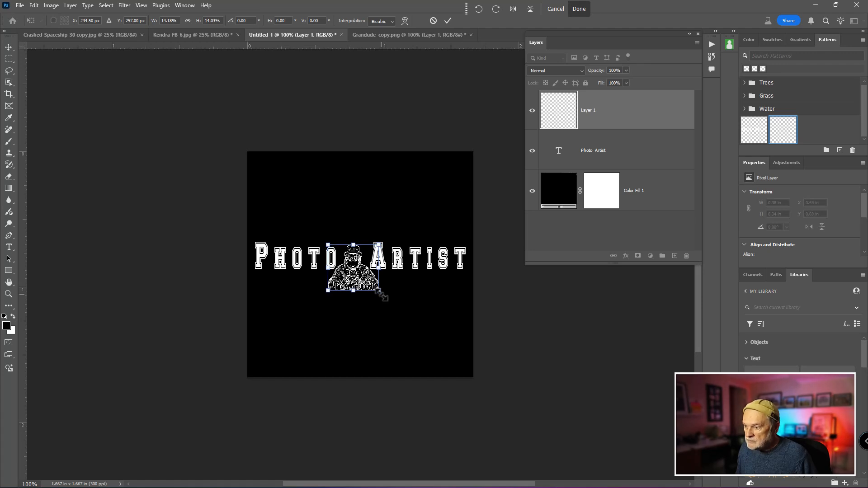
pyautogui.press('Up')
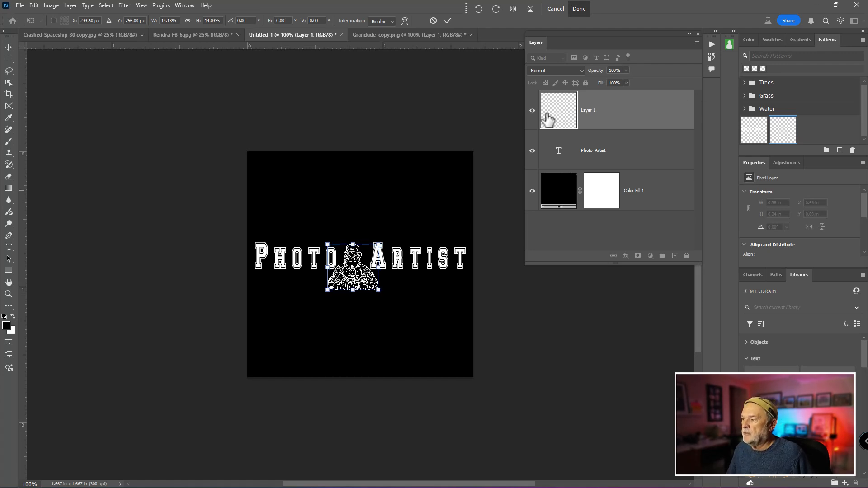
pyautogui.press('Return')
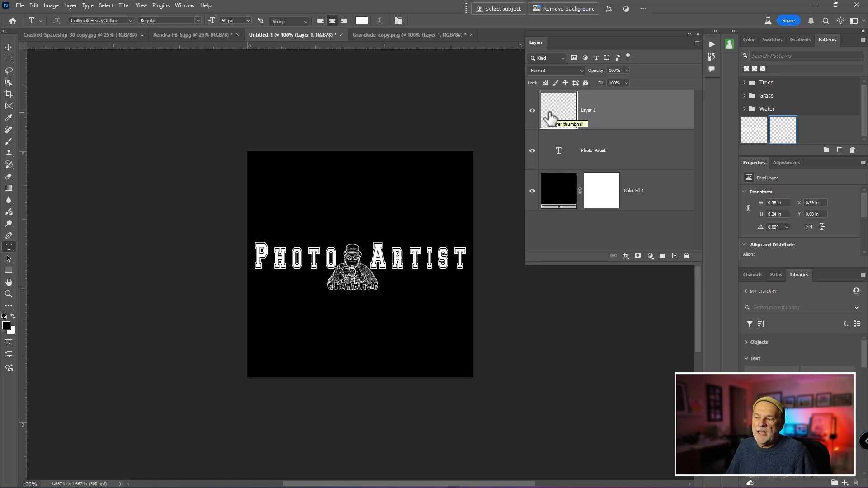
# Step: Hide and delete the black color fill layer, leaving only the text and the graphic on transparency
pyautogui.click(532, 191)
pyautogui.click(558, 189)
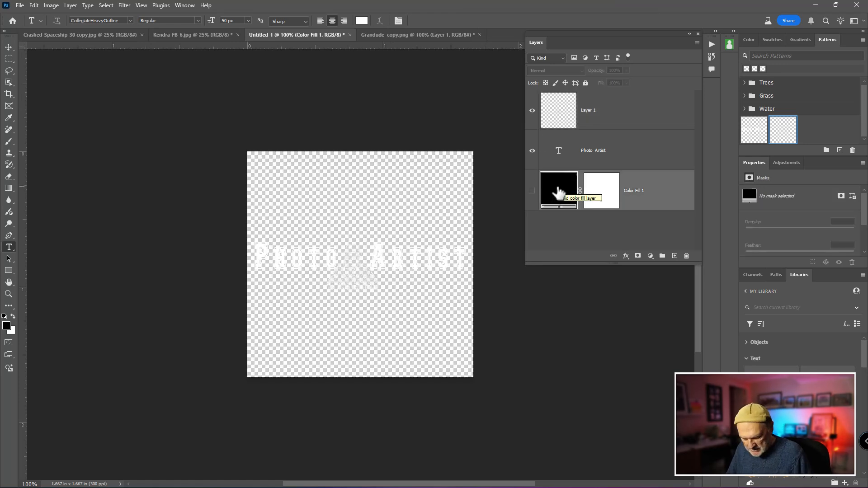
pyautogui.press('Delete')
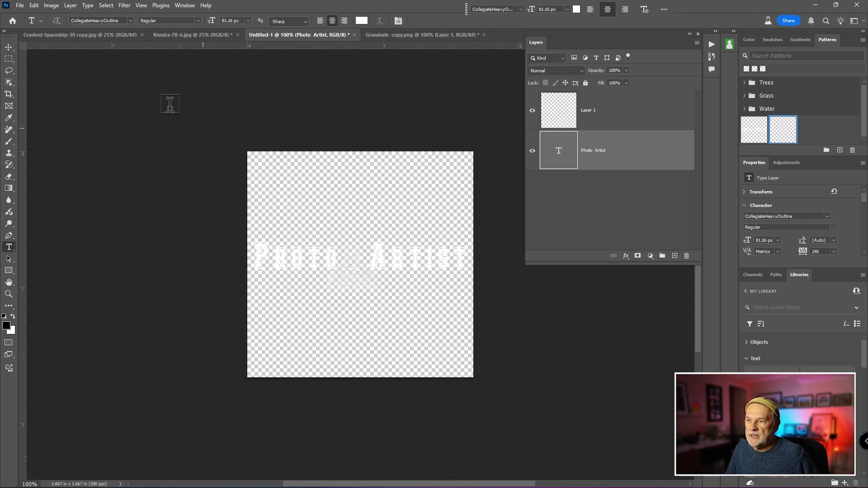
# Step: Check how the Photo Artist design tiles beyond the canvas with Pattern Preview, and turn the preview off again
pyautogui.click(141, 5)
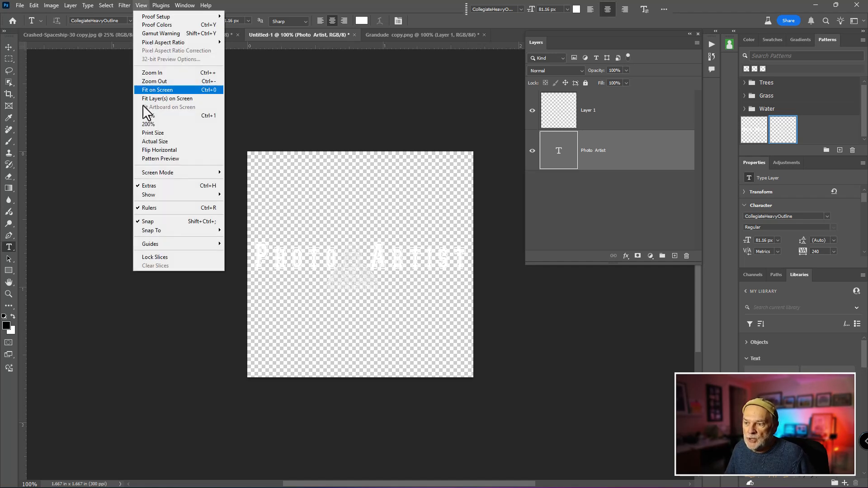
pyautogui.click(160, 160)
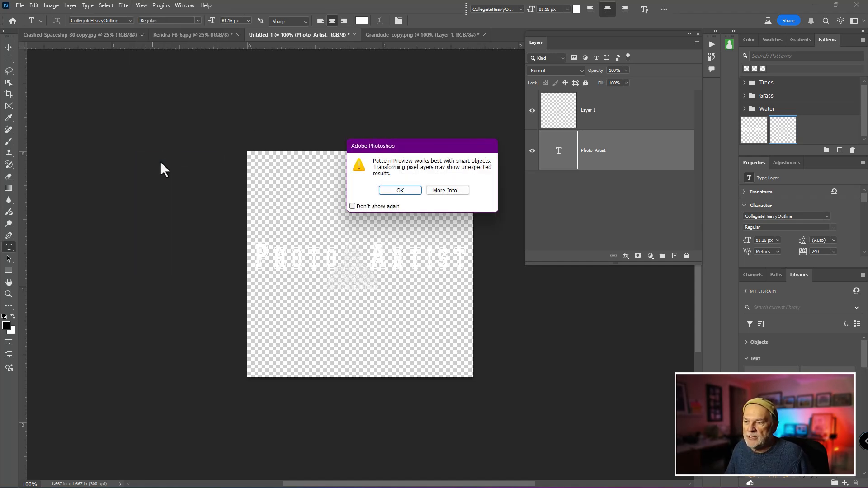
pyautogui.click(399, 194)
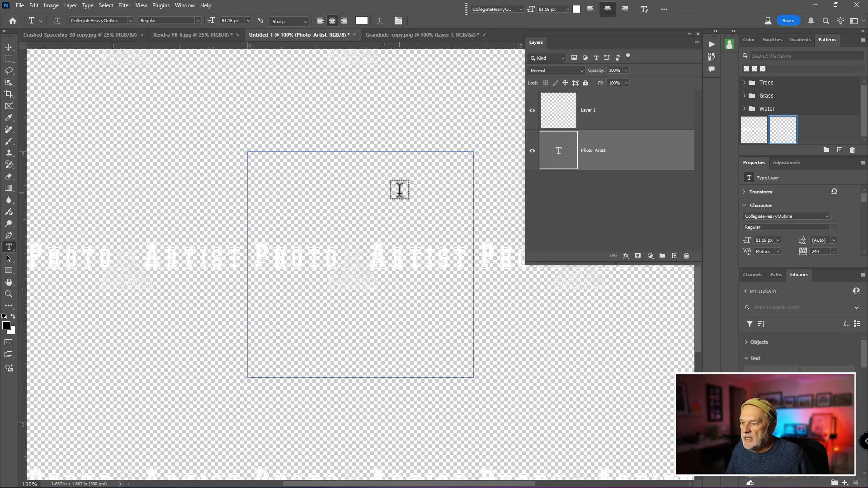
pyautogui.scroll(-4, 376, 221)
pyautogui.scroll(-2, 377, 222)
pyautogui.scroll(4, 377, 221)
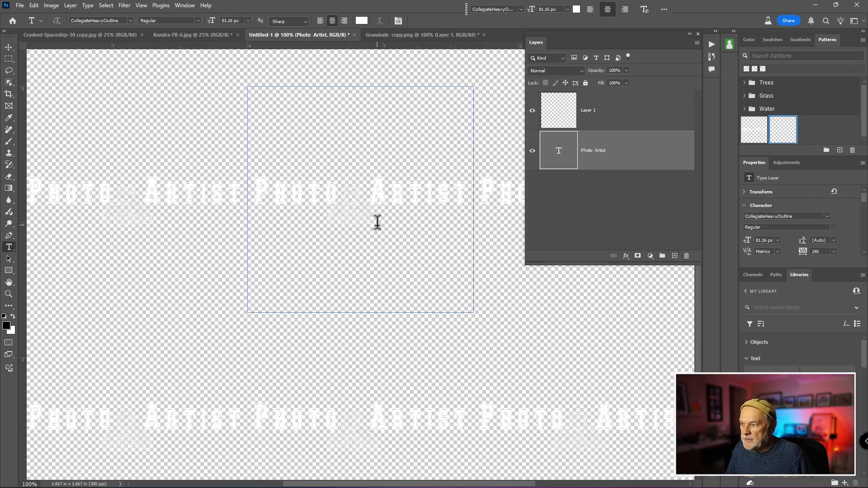
pyautogui.click(140, 6)
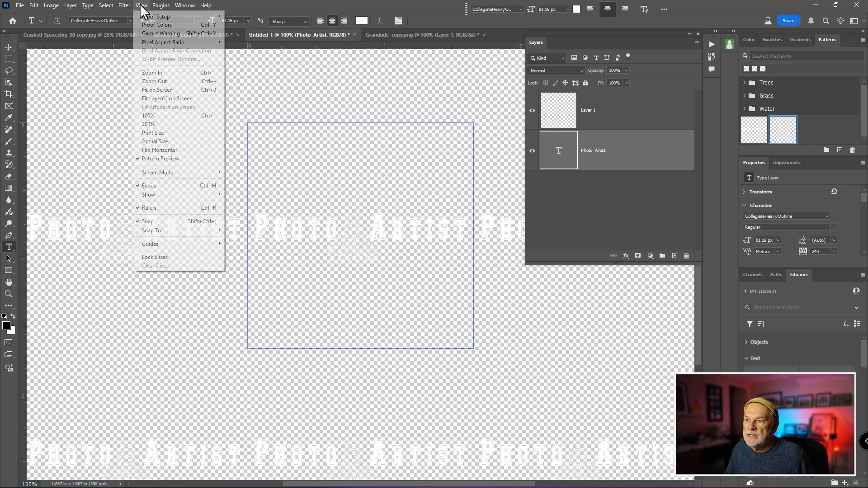
pyautogui.click(186, 158)
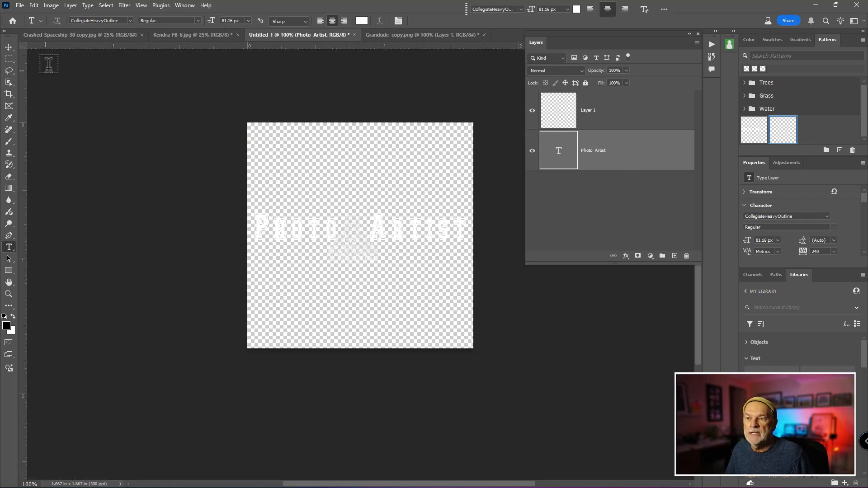
# Step: Define the Photo Artist design as a pattern named Watermark-3
pyautogui.click(34, 6)
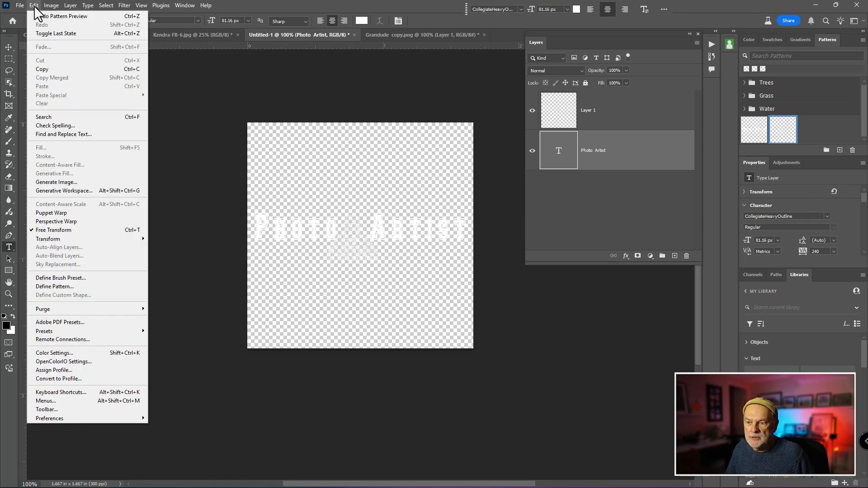
pyautogui.click(88, 284)
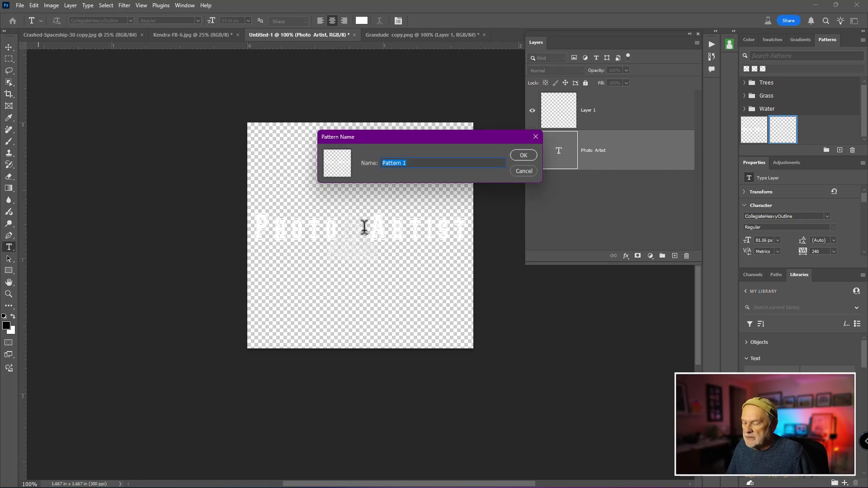
pyautogui.write('Wat')
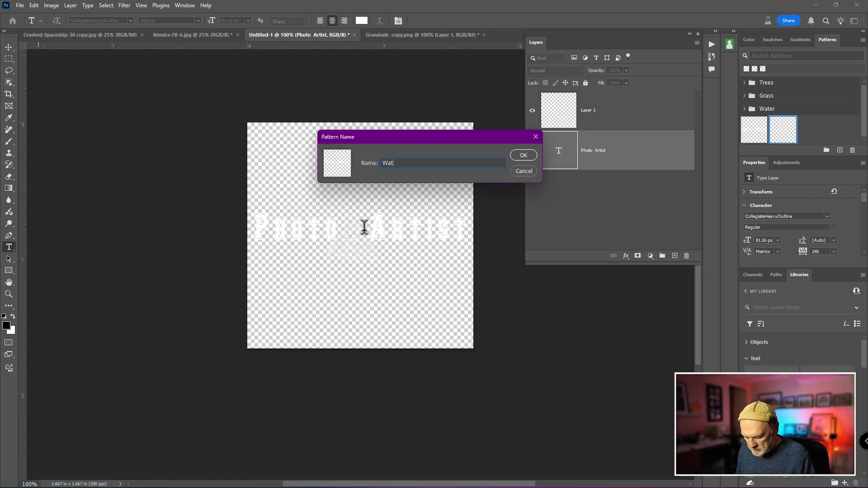
pyautogui.write('ermark-3')
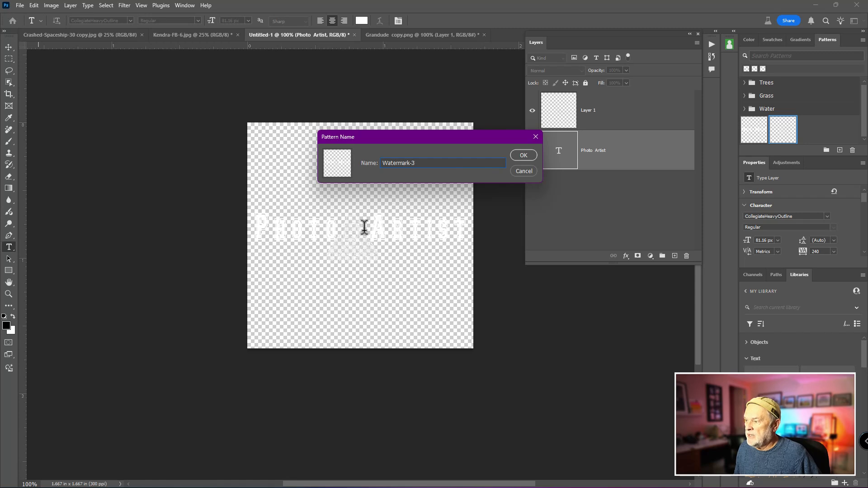
pyautogui.click(523, 153)
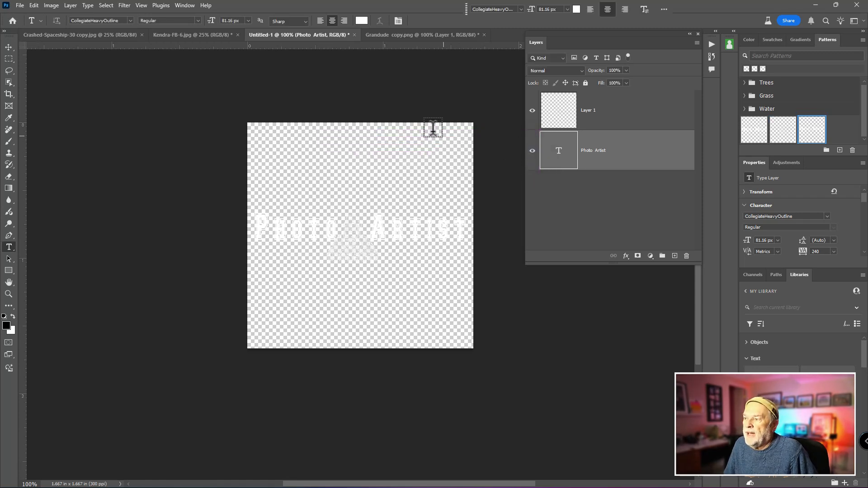
# Step: Close the Untitled-1 and Grandude copy.png documents without saving them
pyautogui.click(354, 35)
pyautogui.click(433, 185)
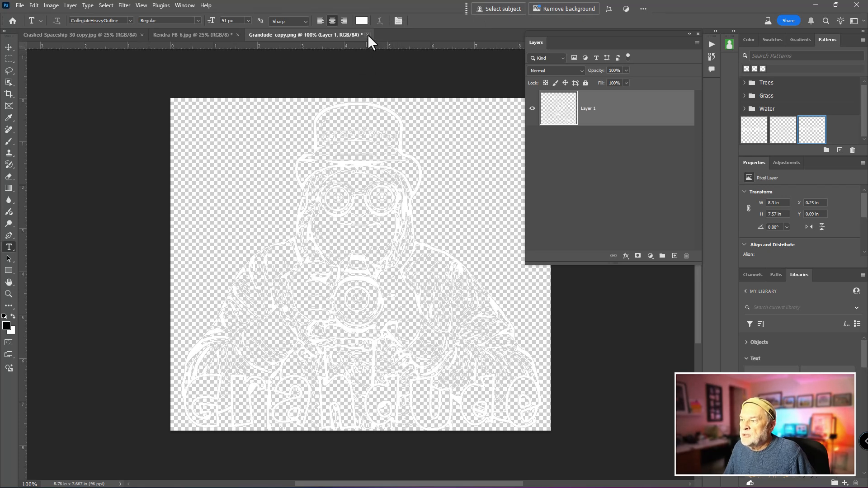
pyautogui.click(367, 34)
pyautogui.click(422, 183)
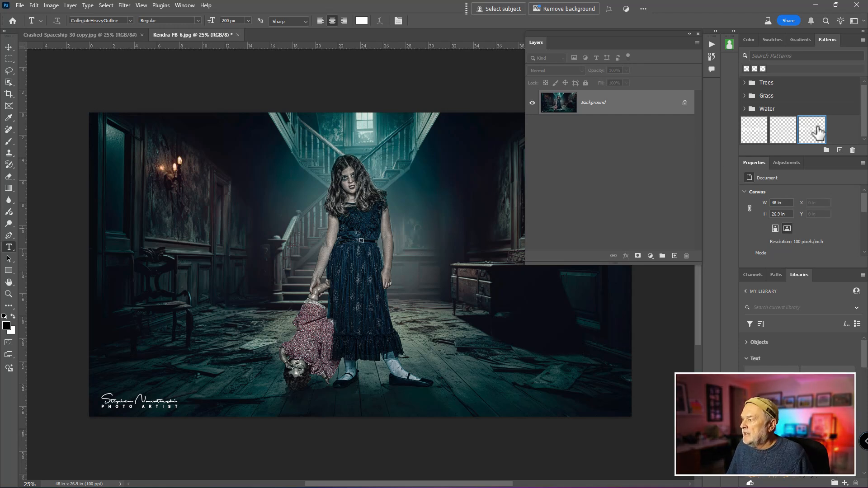
# Step: Fill Kendra-FB-6.jpg with the Watermark-3 pattern and rotate the pattern to 39.2 degrees
pyautogui.moveTo(819, 135); pyautogui.dragTo(342, 256)
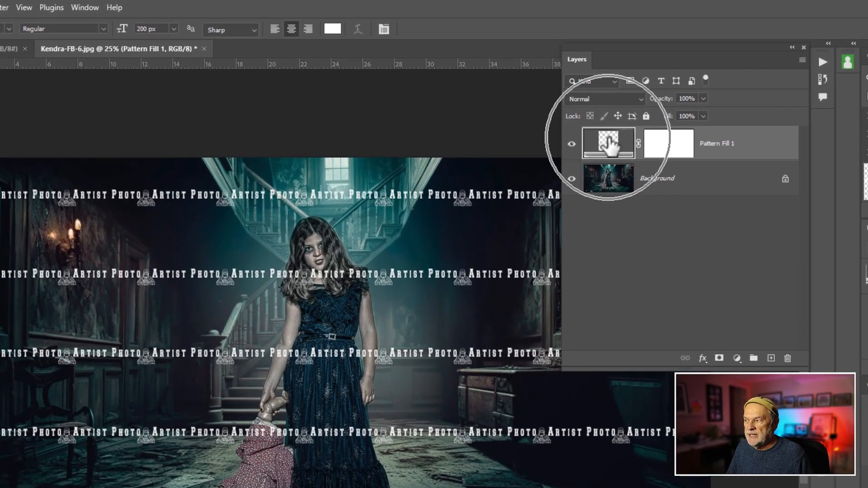
pyautogui.doubleClick(608, 144)
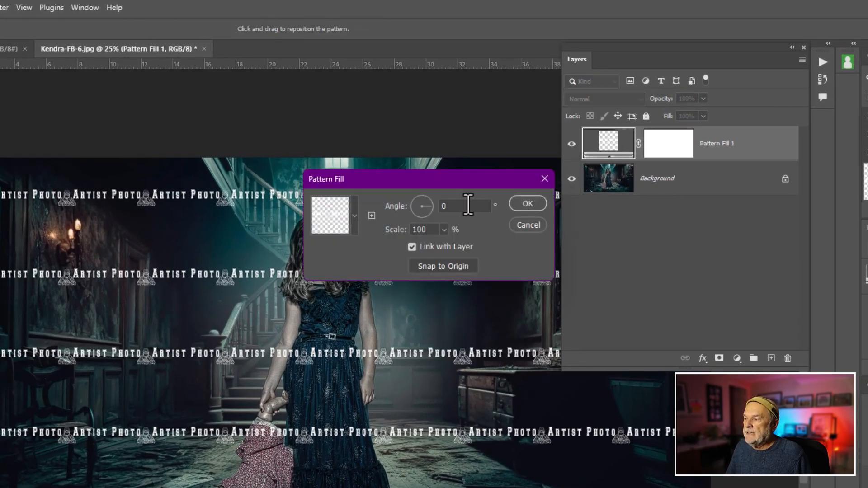
pyautogui.moveTo(431, 207); pyautogui.dragTo(431, 202)
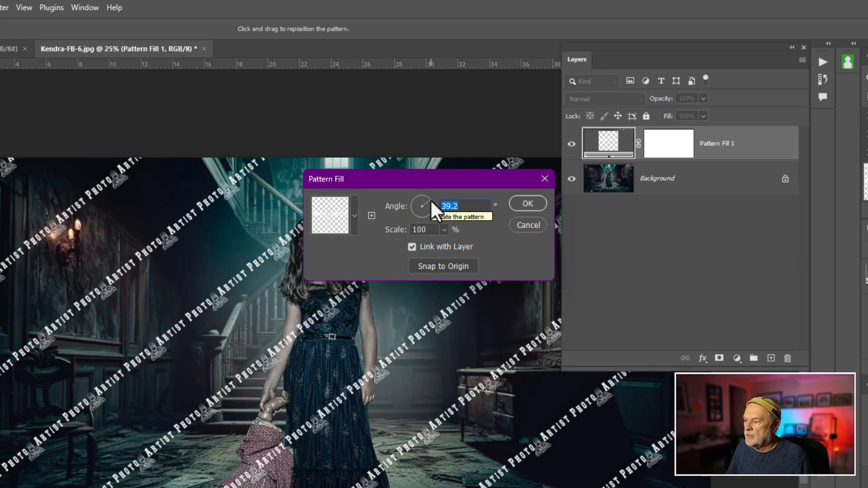
# Step: Try the watermark pattern at 308% and 122% scale, accept the fill, and delete the pattern fill layer
pyautogui.click(444, 230)
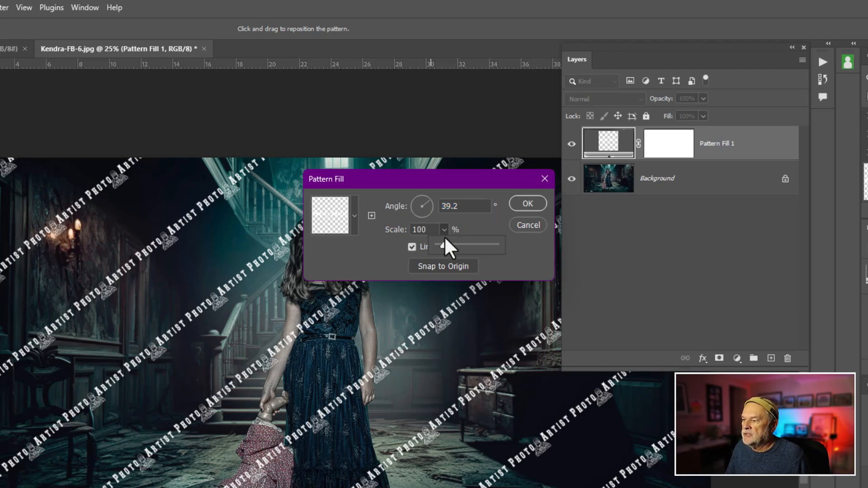
pyautogui.moveTo(444, 245); pyautogui.dragTo(455, 244)
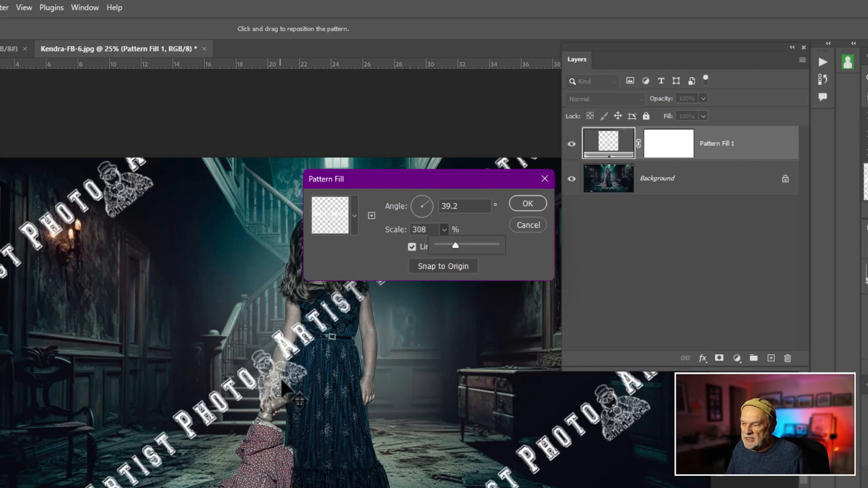
pyautogui.press('ctrl')
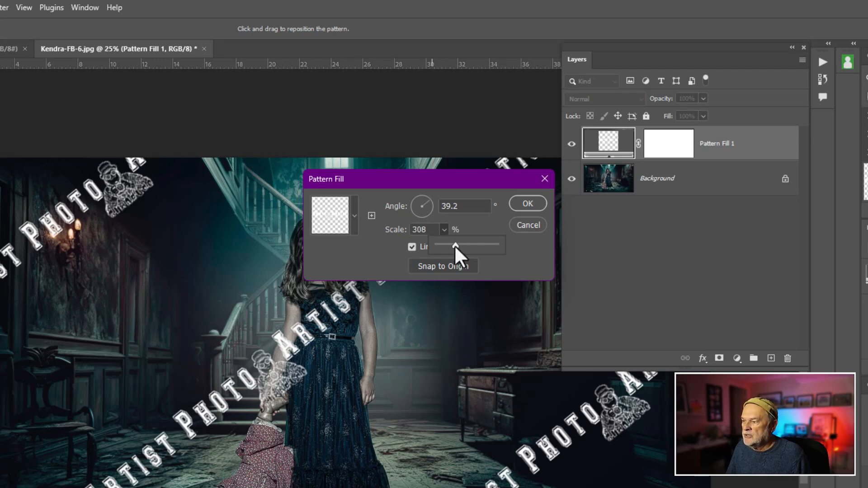
pyautogui.moveTo(455, 245); pyautogui.dragTo(444, 248)
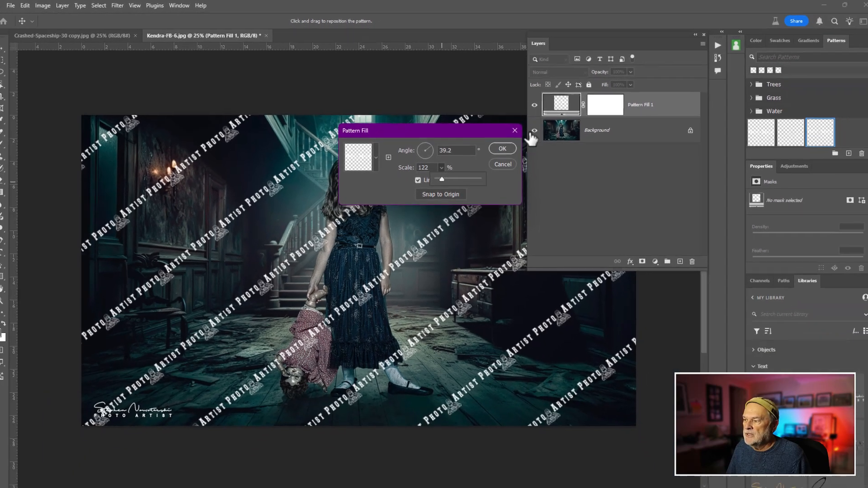
pyautogui.click(501, 145)
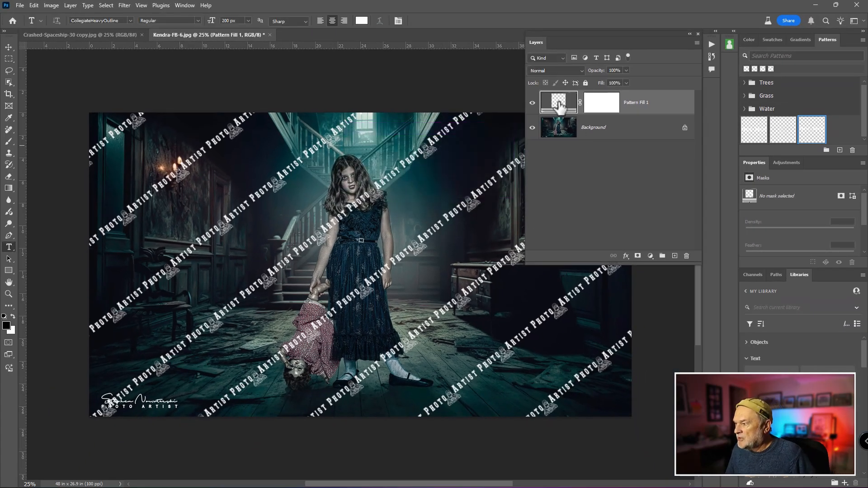
pyautogui.press('Delete')
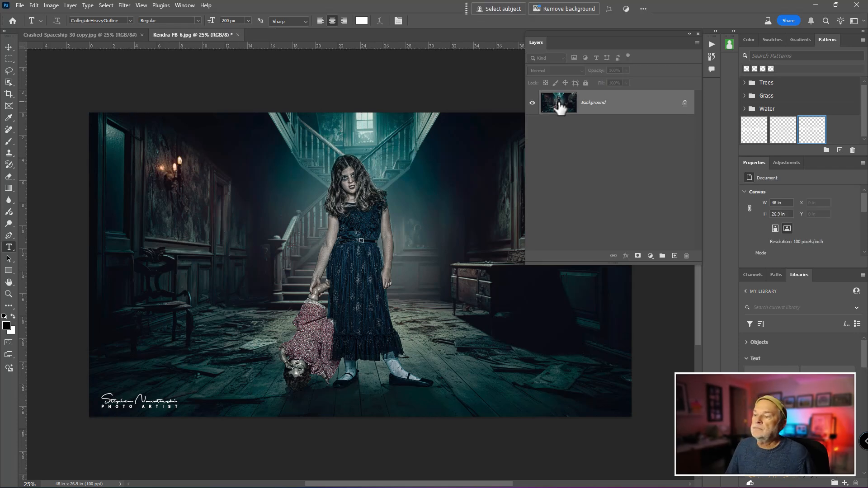
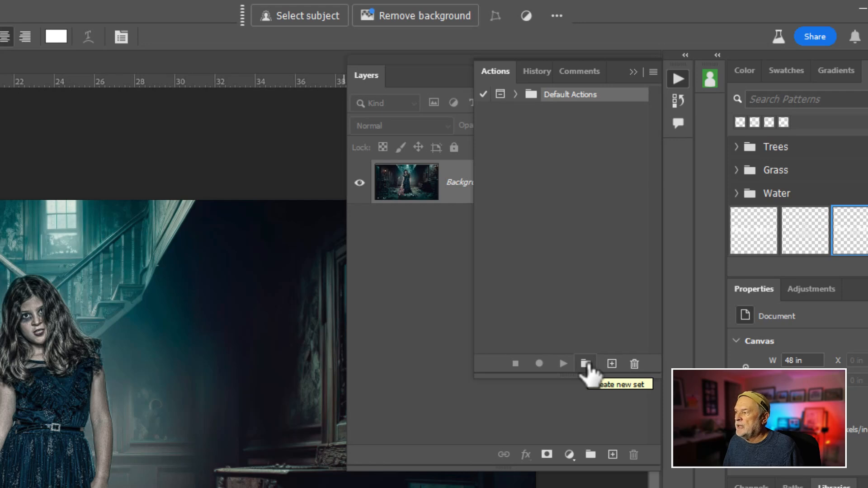
# Step: Create a new action set named My Set
pyautogui.click(585, 364)
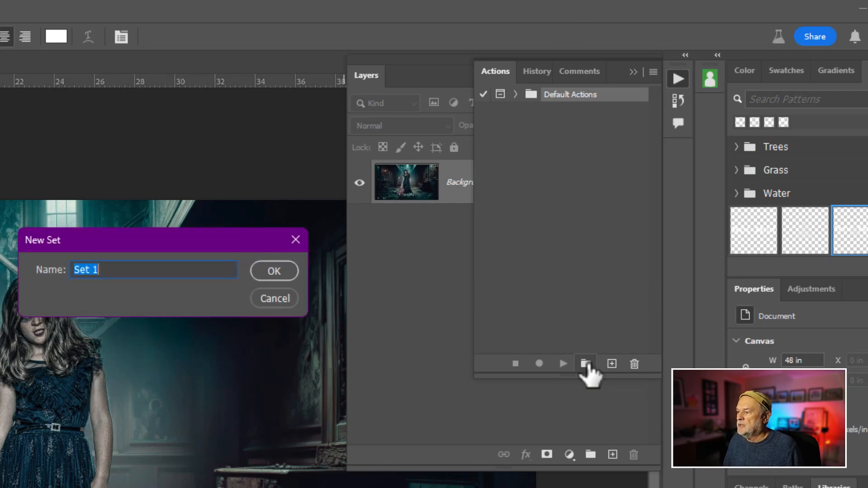
pyautogui.write('My ')
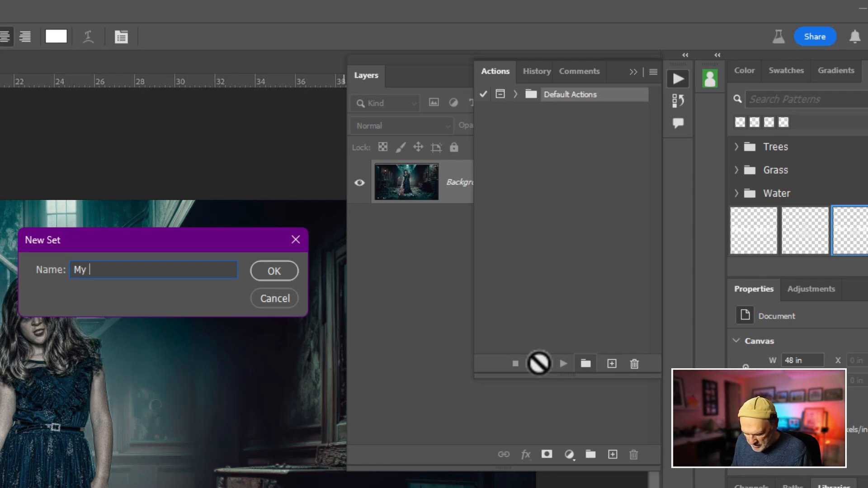
pyautogui.write('Set')
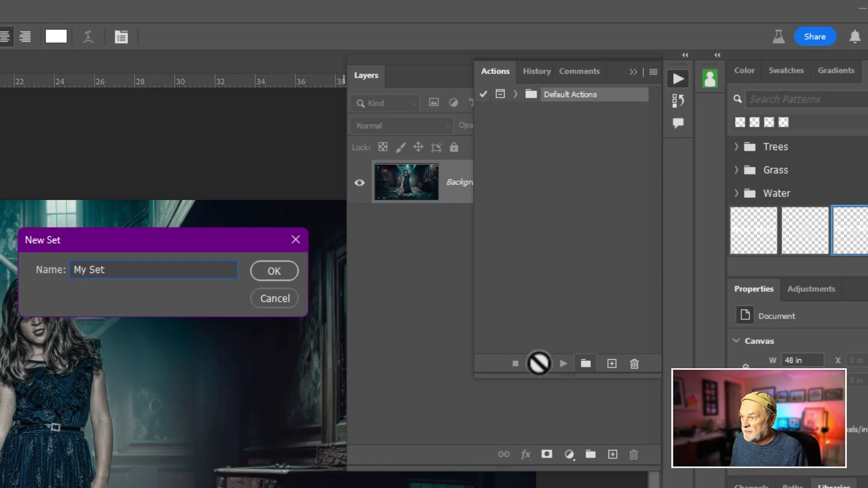
pyautogui.press('Return')
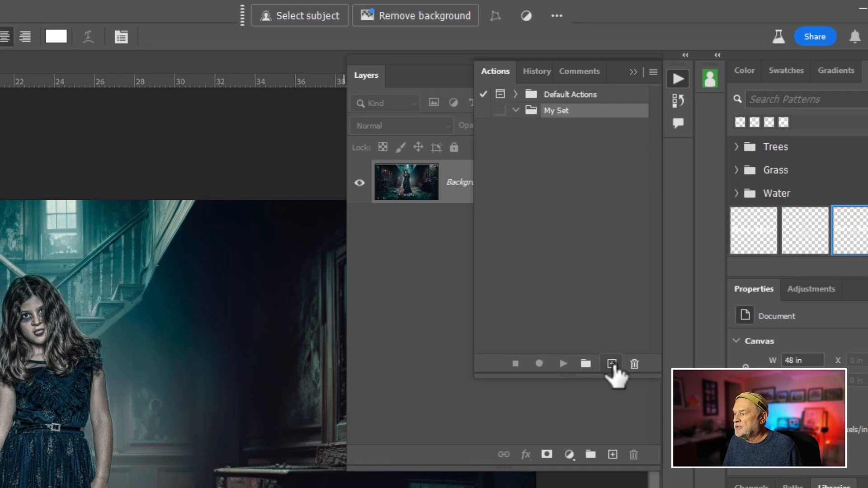
# Step: Start recording a new action named Watermark in My Set with function key F3, accepting the shortcut override
pyautogui.click(612, 364)
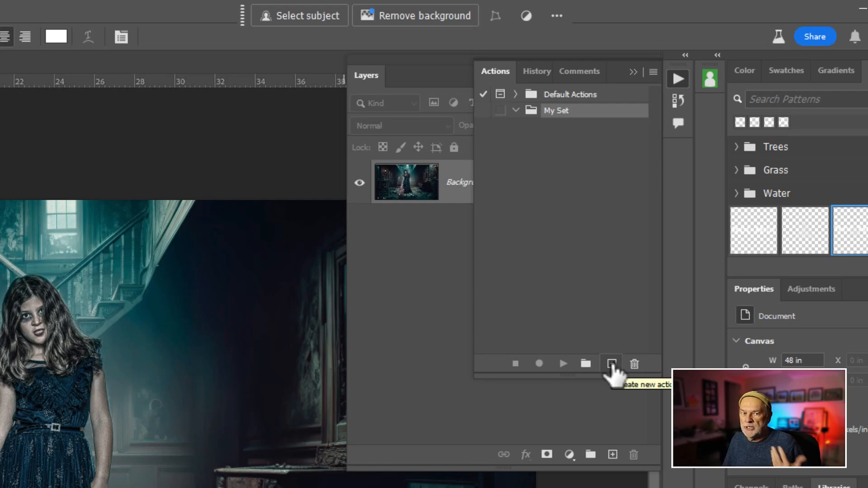
pyautogui.click(612, 363)
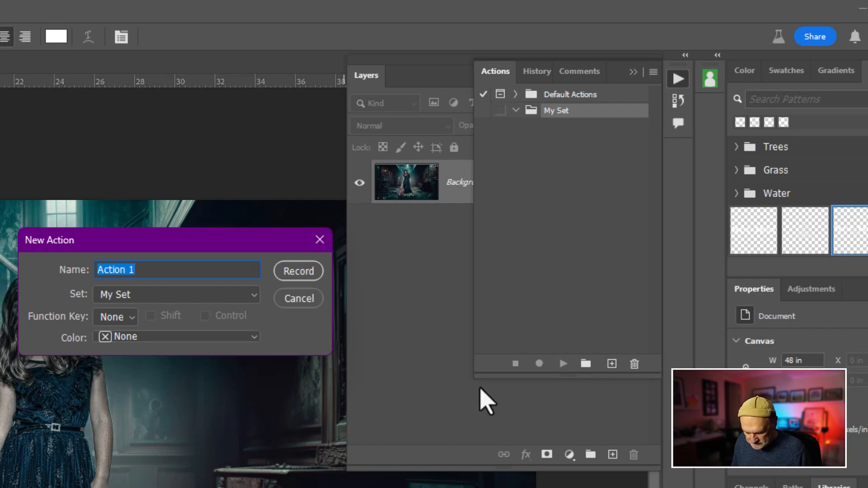
pyautogui.write('Water')
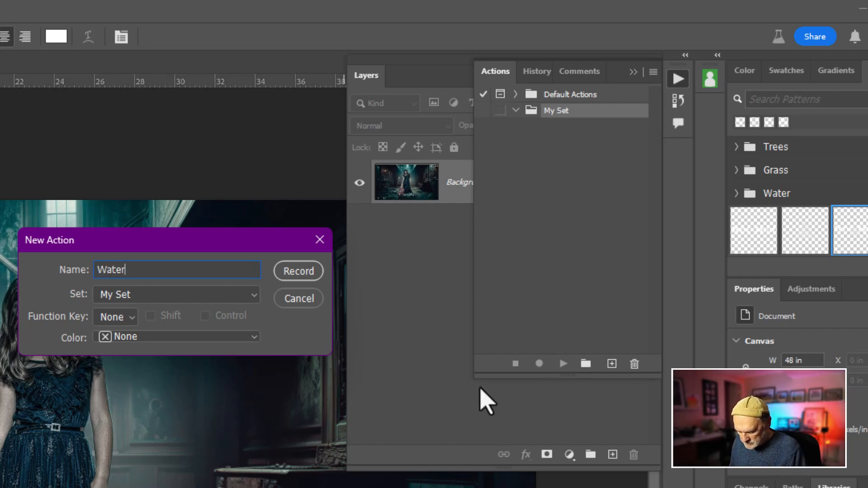
pyautogui.write('mark')
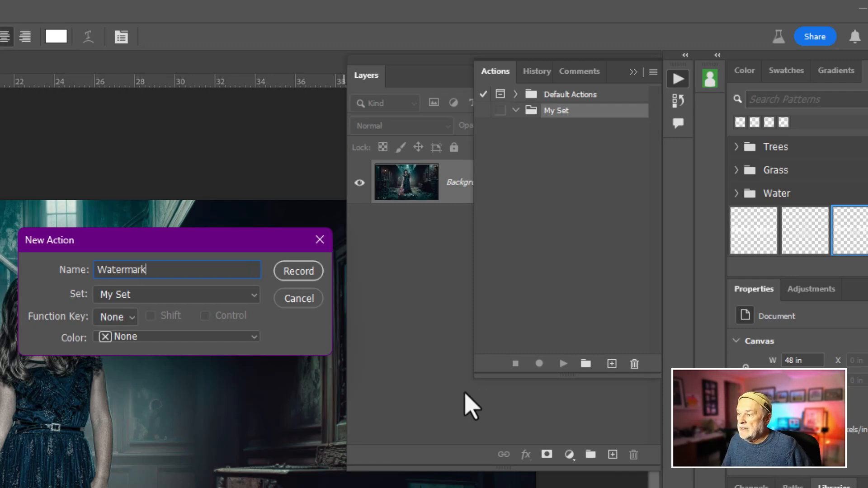
pyautogui.click(133, 317)
pyautogui.click(112, 372)
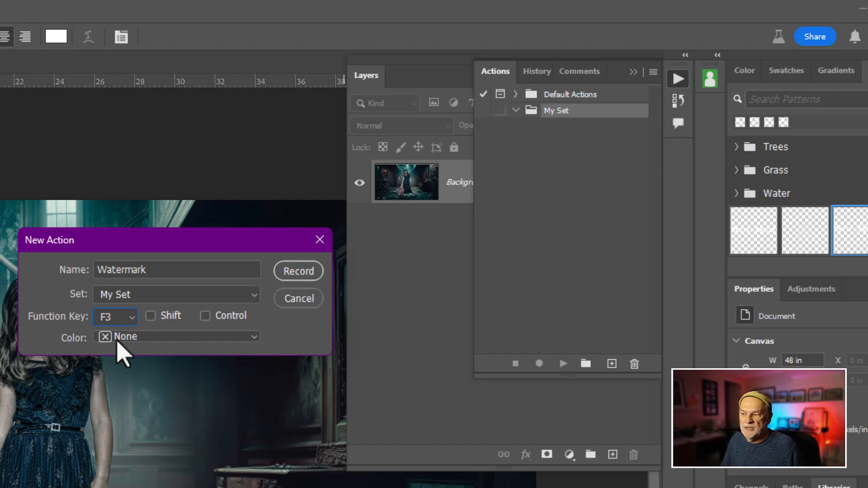
pyautogui.click(301, 276)
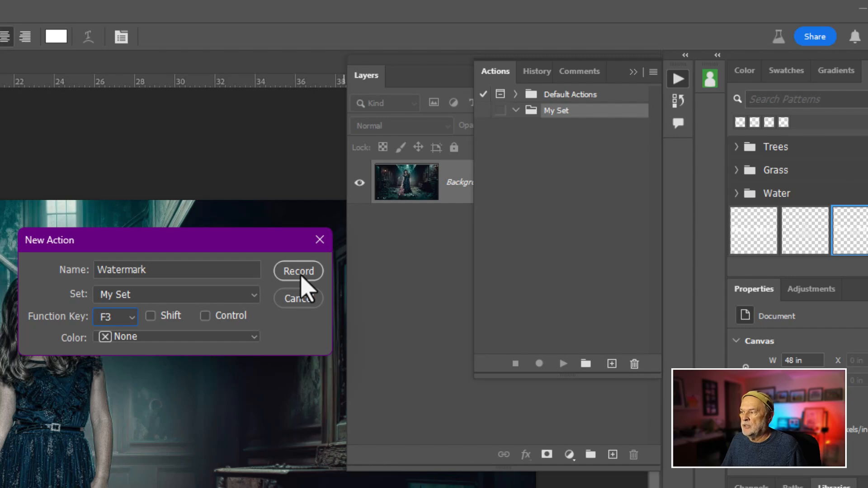
pyautogui.click(301, 277)
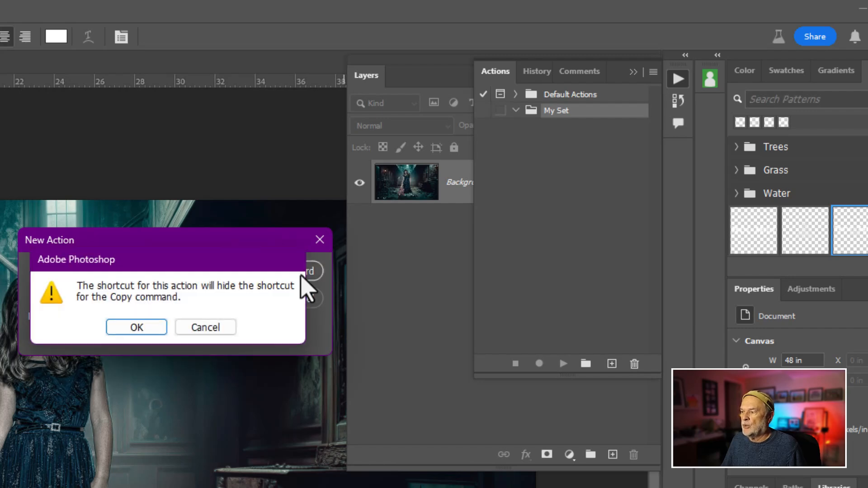
pyautogui.click(151, 326)
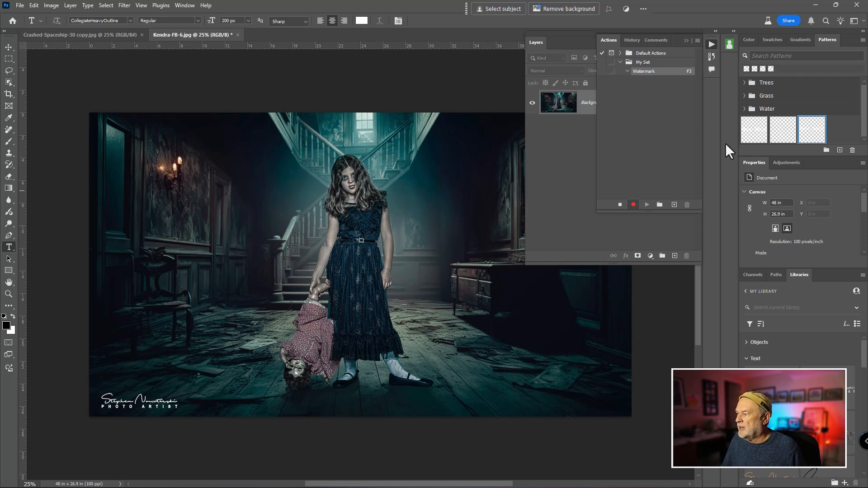
# Step: Fill the image with the text-only Photo Artist pattern and rotate the pattern to 44.64 degrees
pyautogui.click(752, 131)
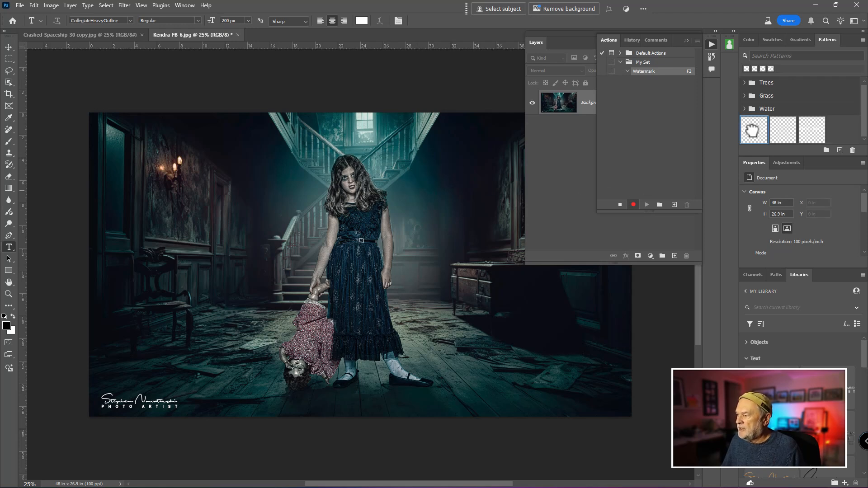
pyautogui.moveTo(752, 130); pyautogui.dragTo(344, 248)
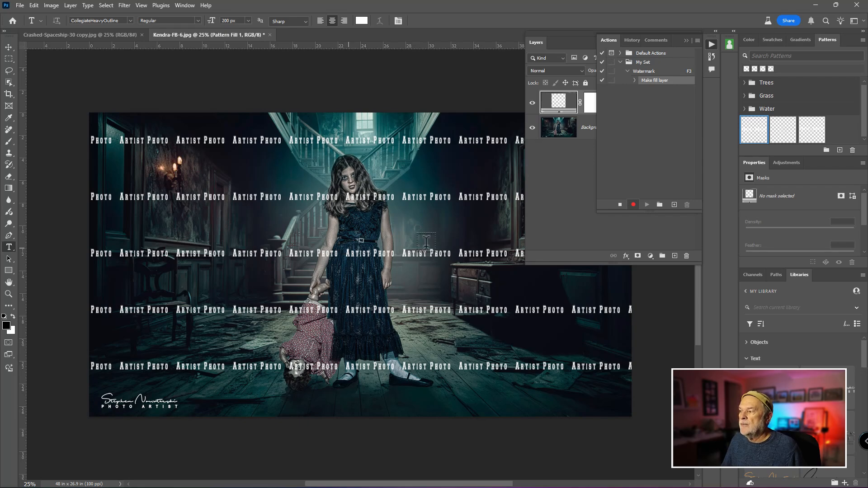
pyautogui.doubleClick(561, 104)
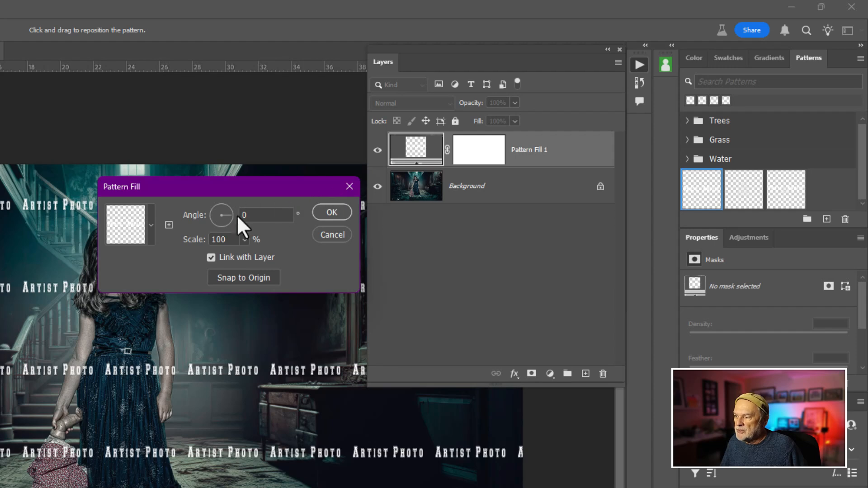
pyautogui.moveTo(231, 216); pyautogui.dragTo(230, 206)
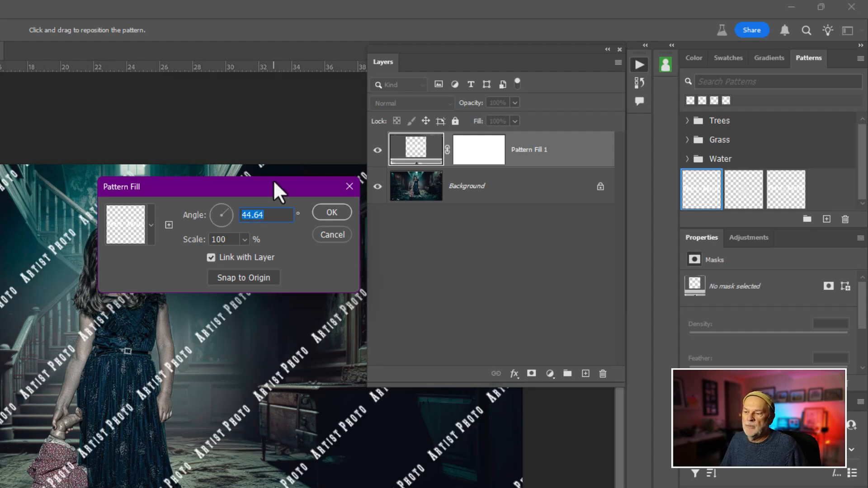
pyautogui.click(327, 215)
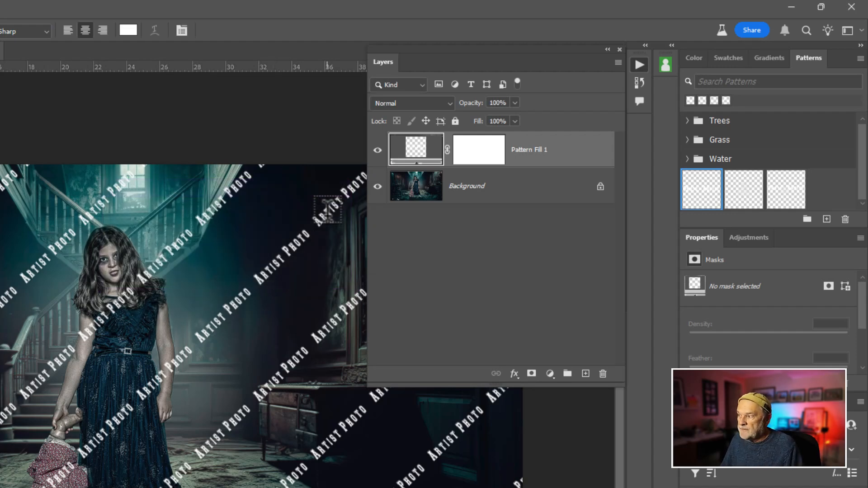
# Step: Lower the pattern fill layer's opacity to 50% and stop recording the Watermark action
pyautogui.press('5')
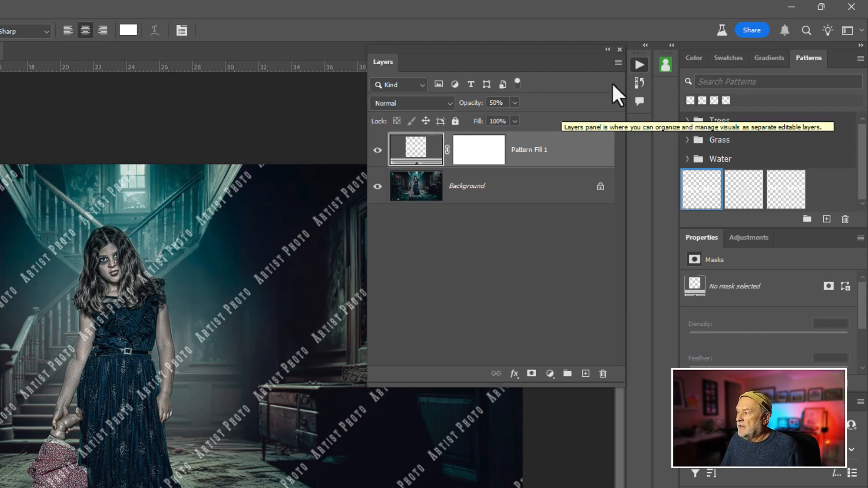
pyautogui.click(636, 62)
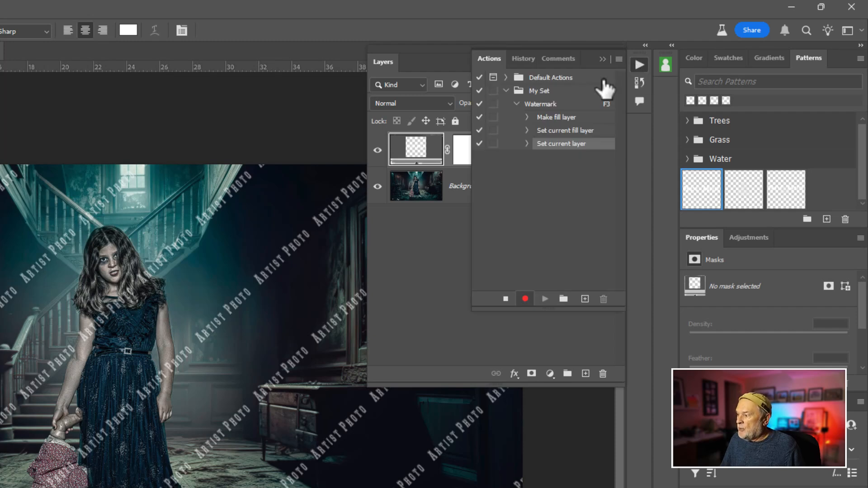
pyautogui.click(505, 300)
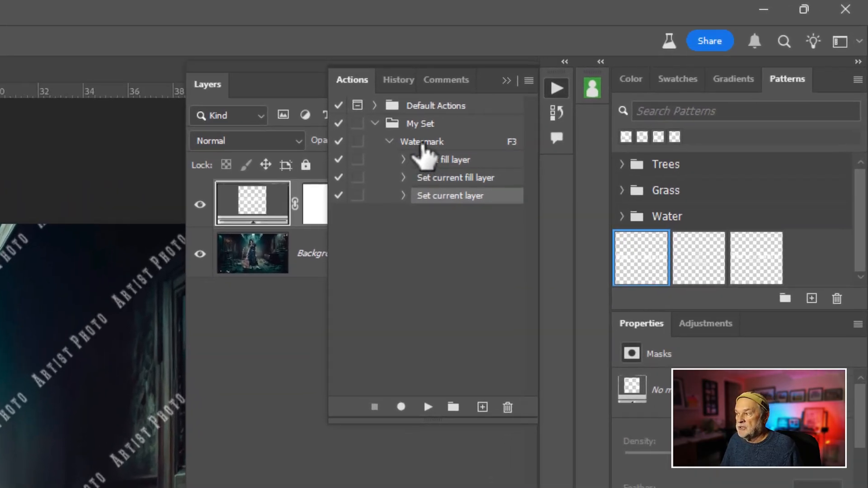
# Step: Collapse the Watermark action's recorded commands, leaving My Set expanded
pyautogui.click(390, 141)
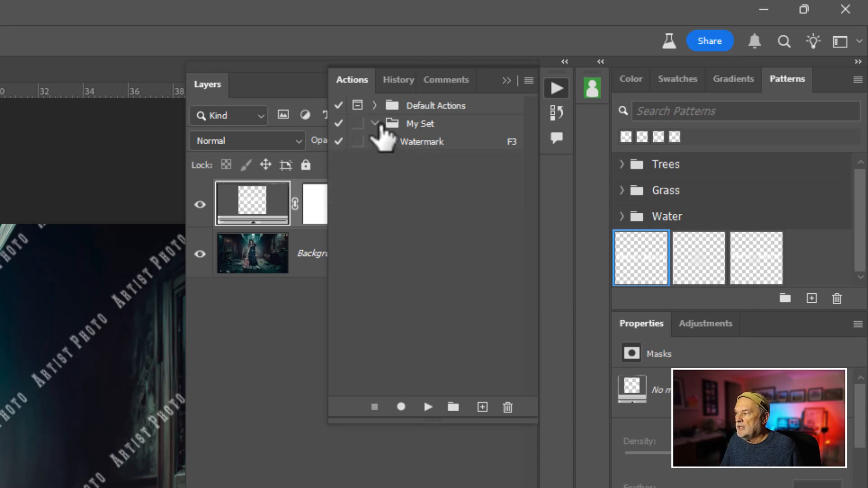
pyautogui.click(375, 123)
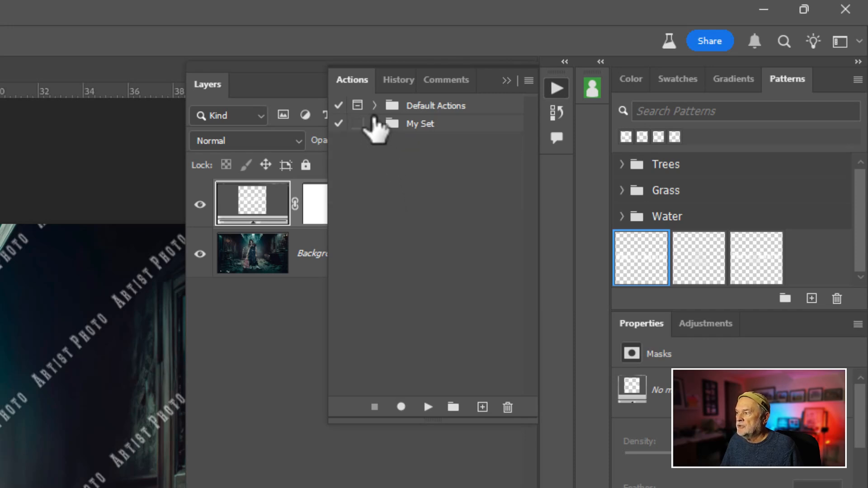
pyautogui.click(374, 124)
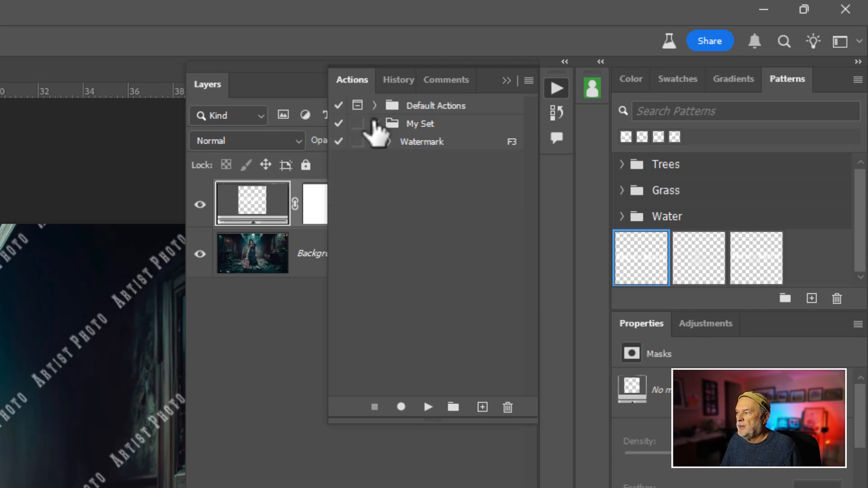
# Step: Collapse the actions list, delete the existing pattern fill layer and run the Watermark action on the girl-with-doll image
pyautogui.click(514, 148)
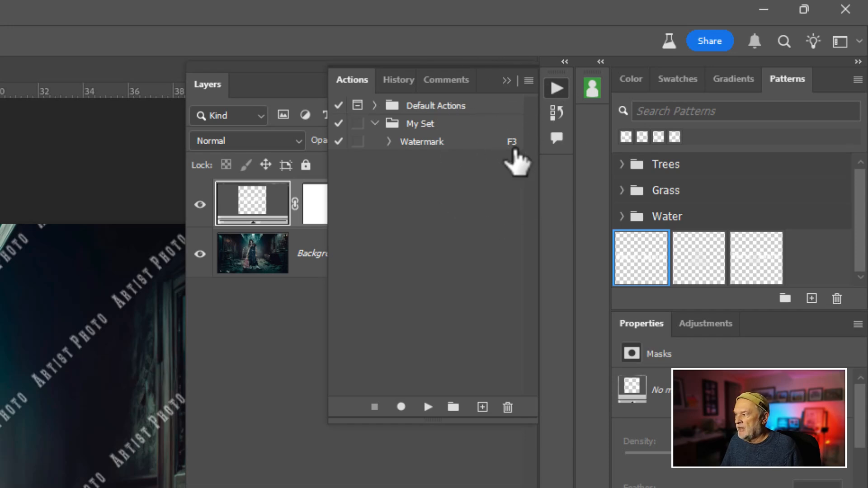
pyautogui.click(506, 81)
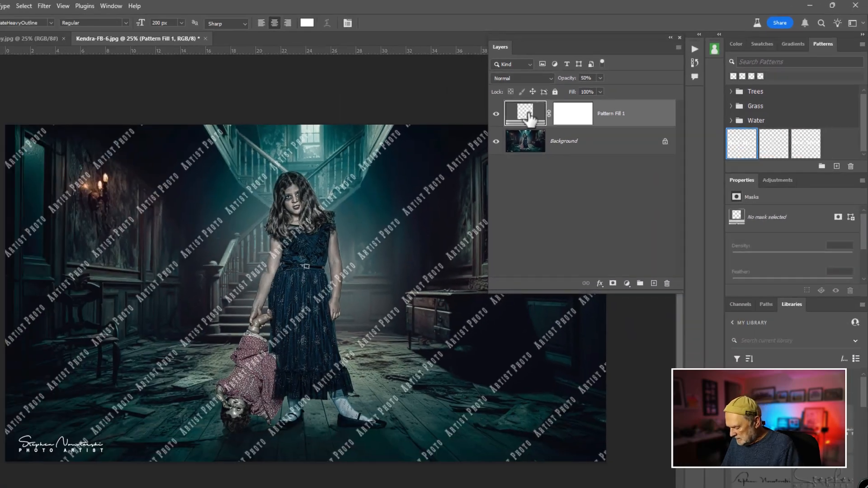
pyautogui.press('Delete')
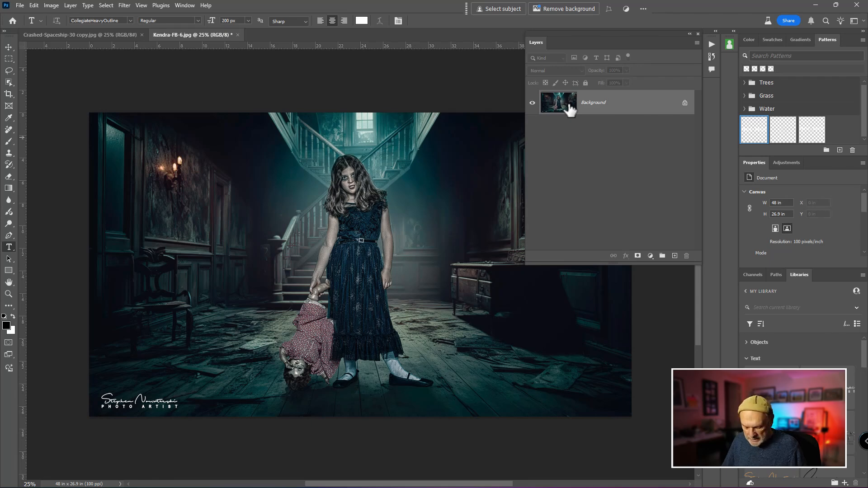
pyautogui.press('F2')
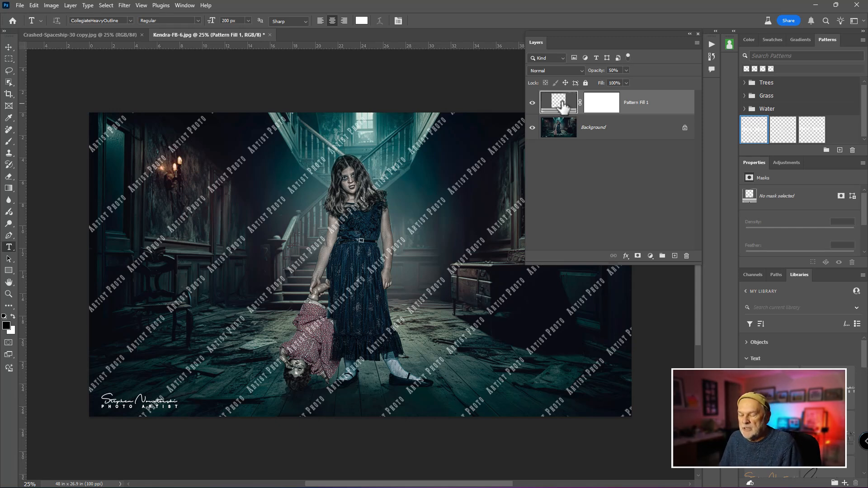
# Step: Try scaling the watermark pattern fill to 67%, then cancel the change
pyautogui.doubleClick(559, 102)
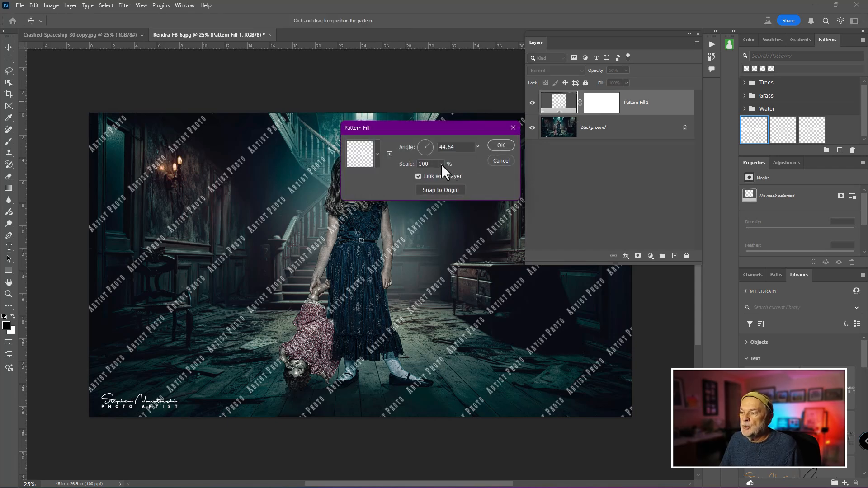
pyautogui.moveTo(444, 174); pyautogui.dragTo(442, 175)
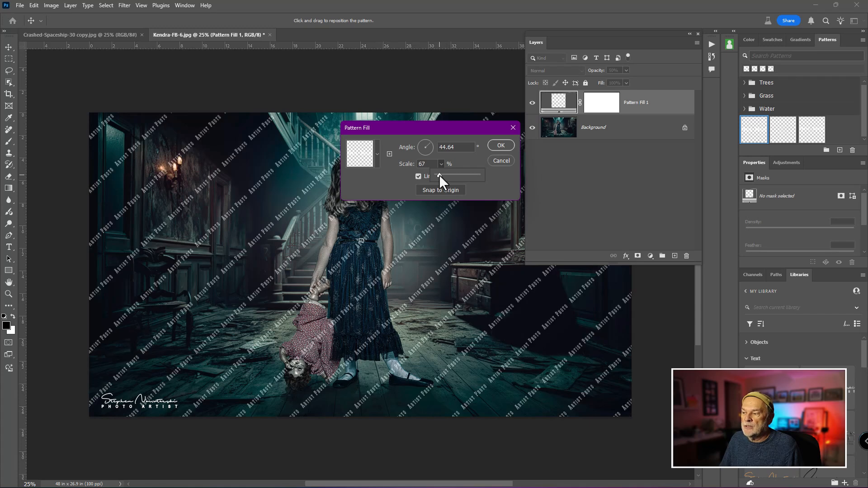
pyautogui.click(498, 159)
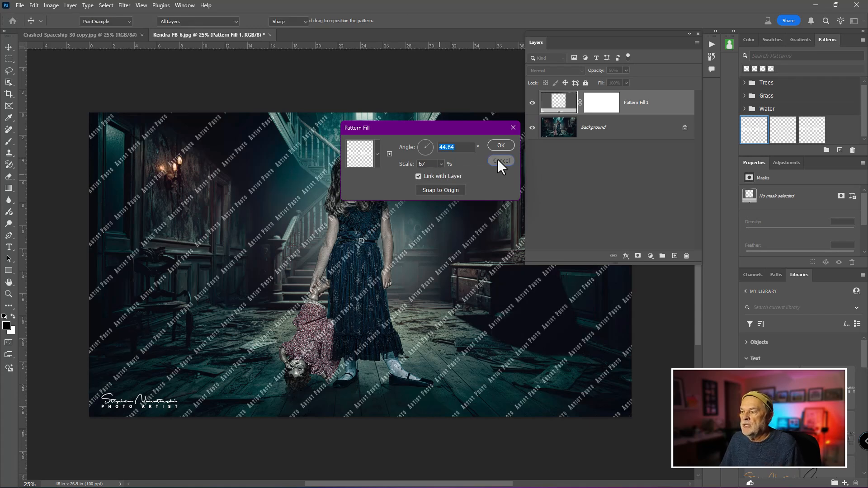
# Step: Close the girl-with-doll image without saving and run the Watermark action on the crashed spaceship image
pyautogui.click(270, 35)
pyautogui.click(438, 187)
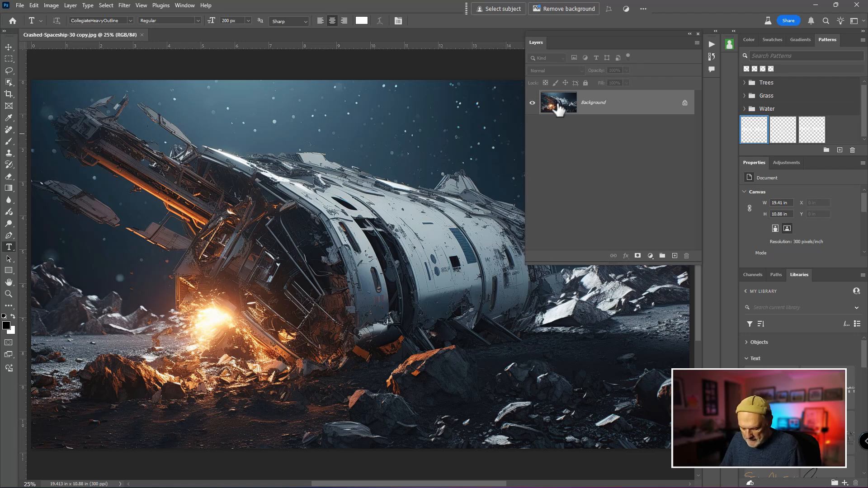
pyautogui.hotkey('ctrl', '-')
pyautogui.hotkey('ctrl', '-')
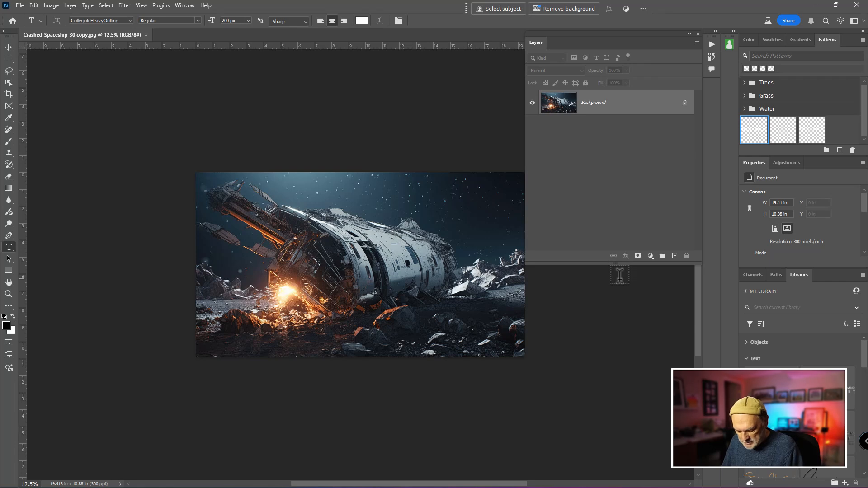
pyautogui.press('F2')
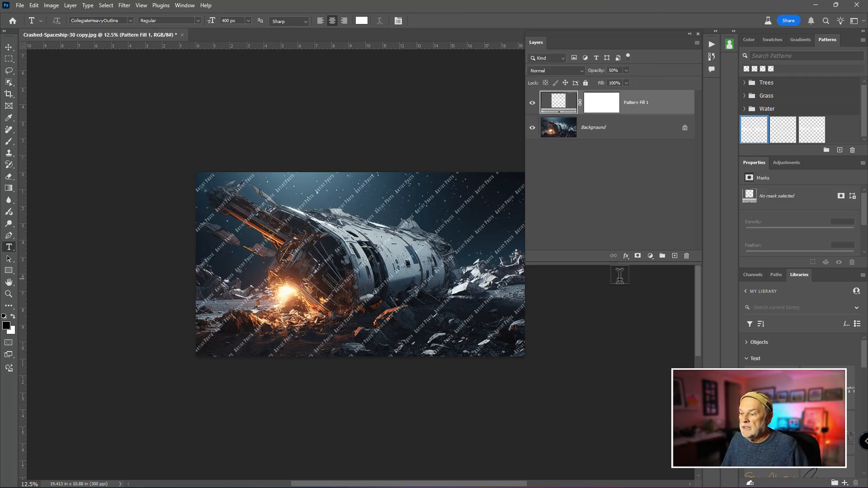